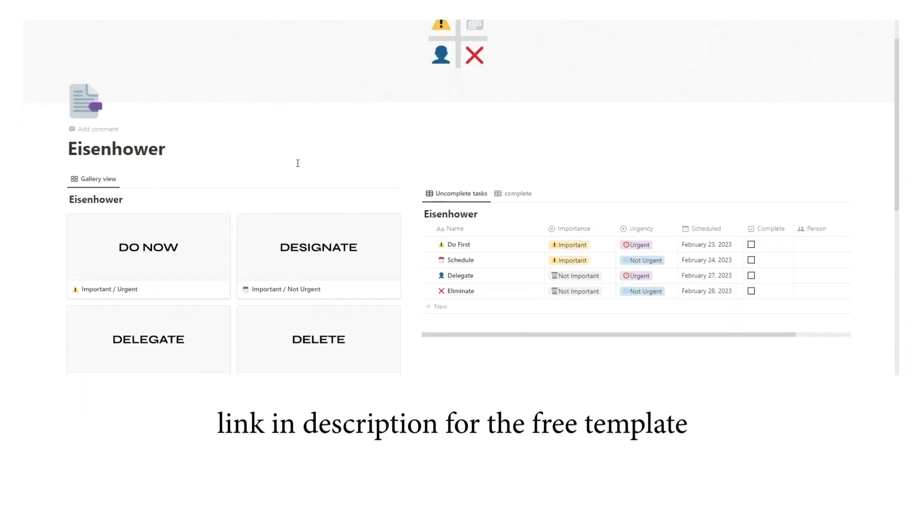
- Scroll through the Eisenhower dashboard to review the quadrant gallery, task table and calendar
{"action": "scroll", "coordinate": [298, 163], "scroll_direction": "down", "scroll_amount": 3}
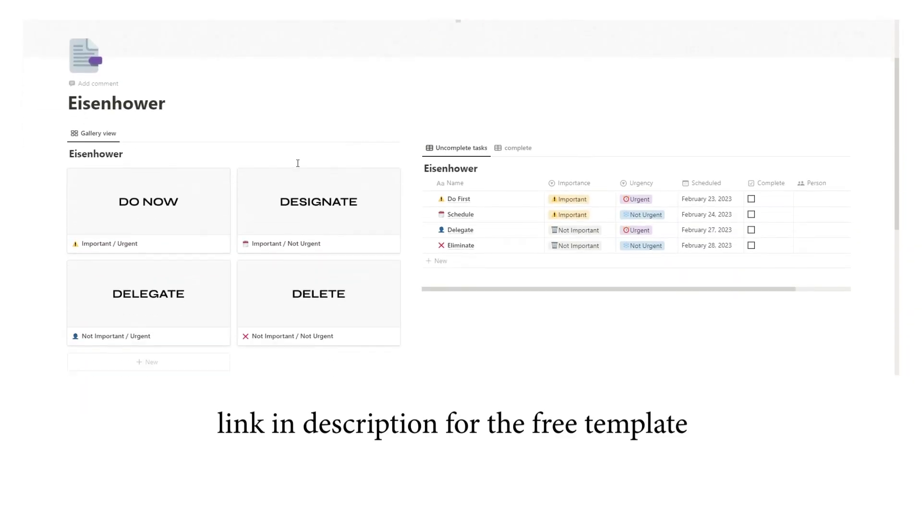
{"action": "scroll", "coordinate": [298, 163], "scroll_direction": "down", "scroll_amount": 2}
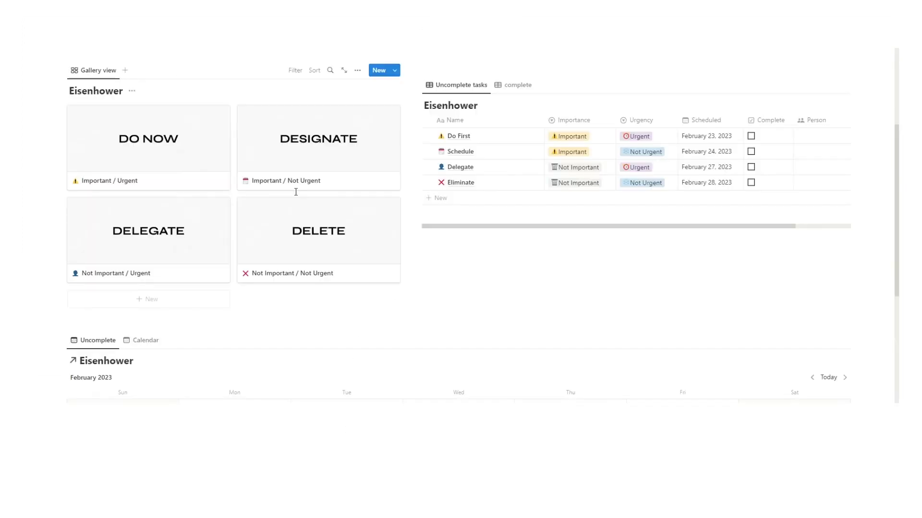
{"action": "scroll", "coordinate": [296, 192], "scroll_direction": "down", "scroll_amount": 2}
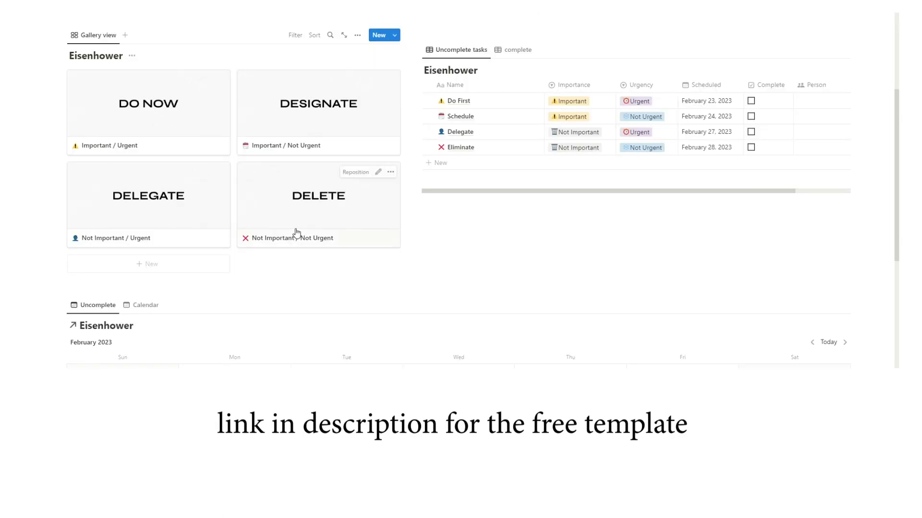
{"action": "scroll", "coordinate": [295, 233], "scroll_direction": "down", "scroll_amount": 1}
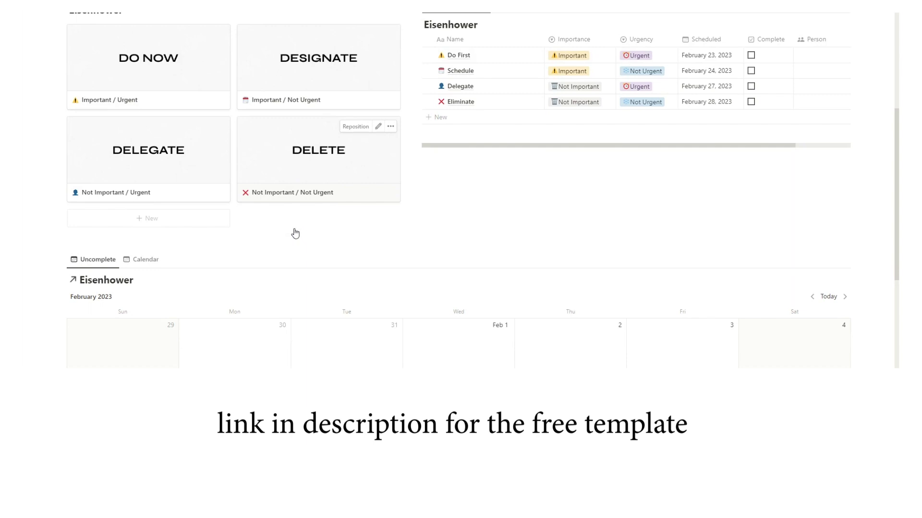
{"action": "scroll", "coordinate": [296, 233], "scroll_direction": "down", "scroll_amount": 3}
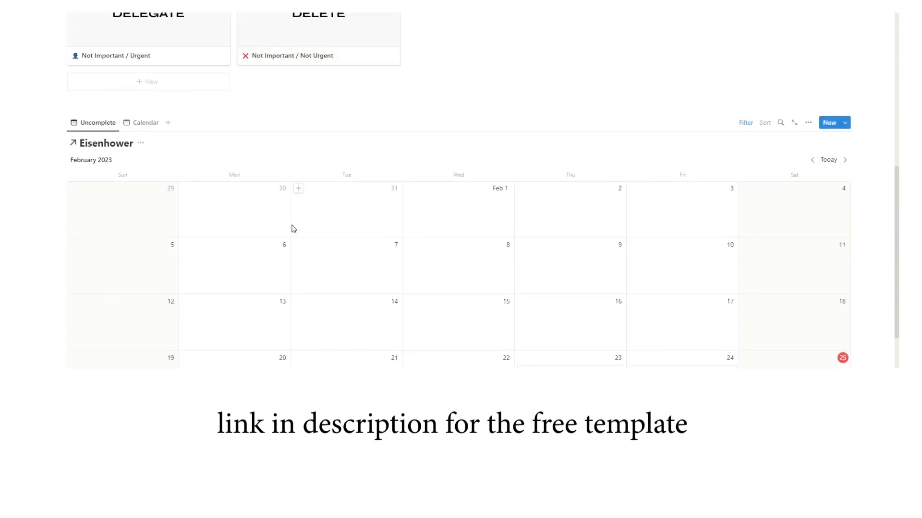
{"action": "scroll", "coordinate": [294, 229], "scroll_direction": "down", "scroll_amount": 1}
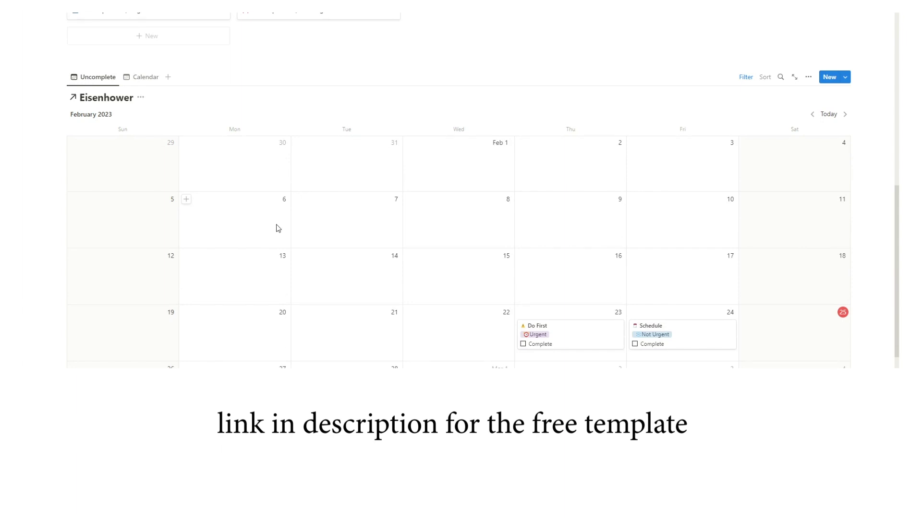
{"action": "scroll", "coordinate": [277, 229], "scroll_direction": "down", "scroll_amount": 3}
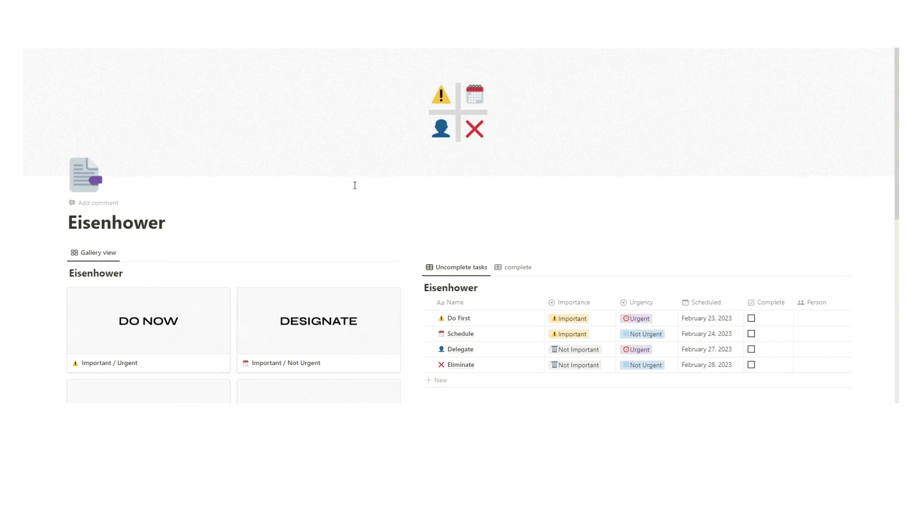
{"action": "scroll", "coordinate": [371, 187], "scroll_direction": "down", "scroll_amount": 2}
{"action": "scroll", "coordinate": [489, 303], "scroll_direction": "up", "scroll_amount": 2}
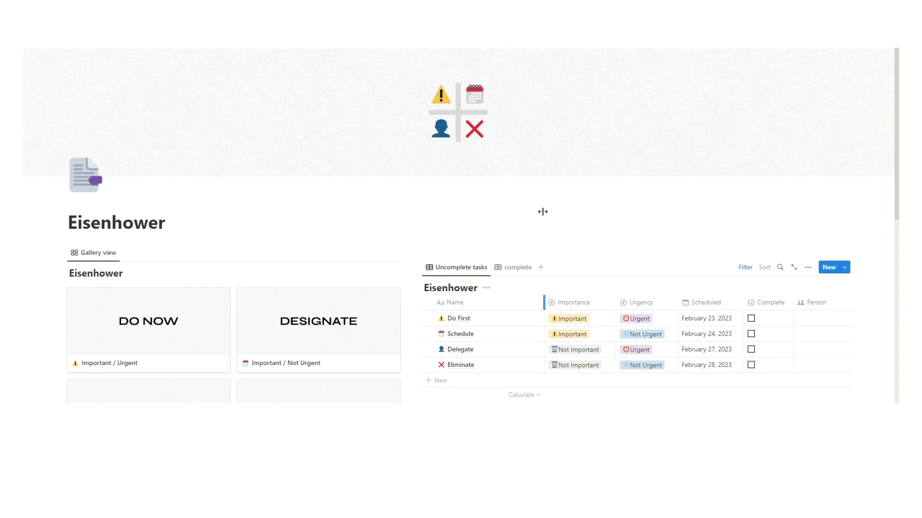
{"action": "scroll", "coordinate": [543, 212], "scroll_direction": "down", "scroll_amount": 3}
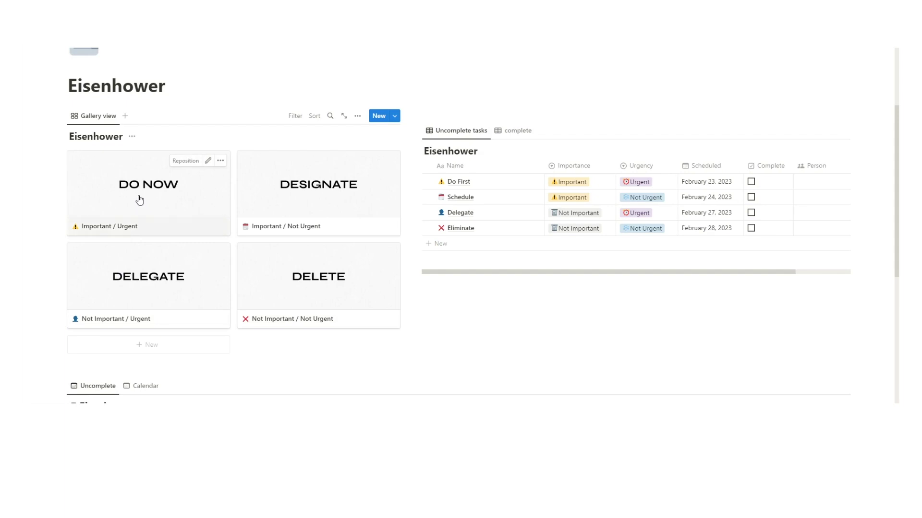
- Preview the DO NOW and DESIGNATE quadrant pages, closing each preview afterwards
{"action": "left_click", "coordinate": [139, 199]}
{"action": "scroll", "coordinate": [350, 246], "scroll_direction": "down", "scroll_amount": 1}
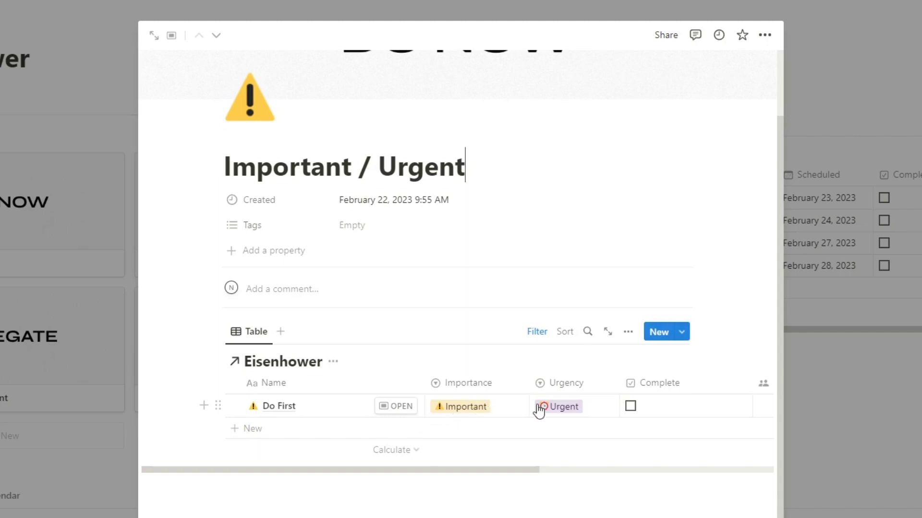
{"action": "left_click", "coordinate": [803, 376]}
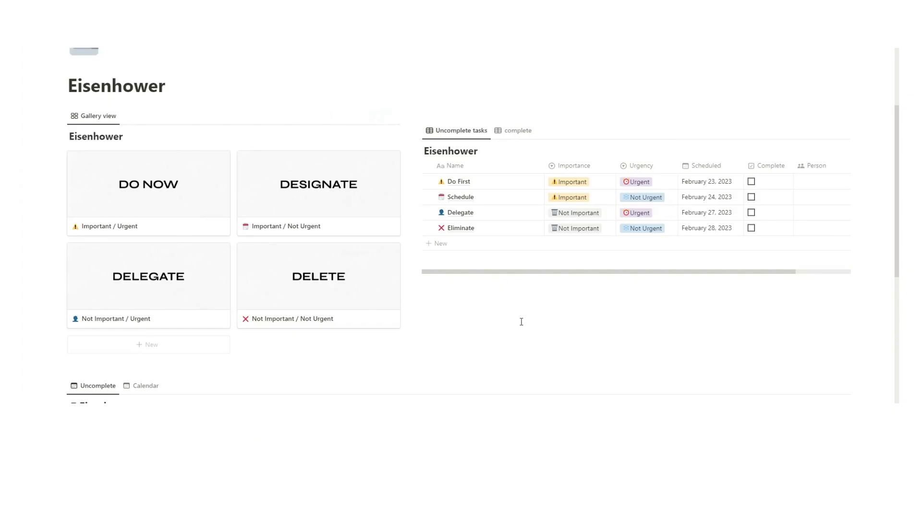
{"action": "left_click", "coordinate": [110, 196]}
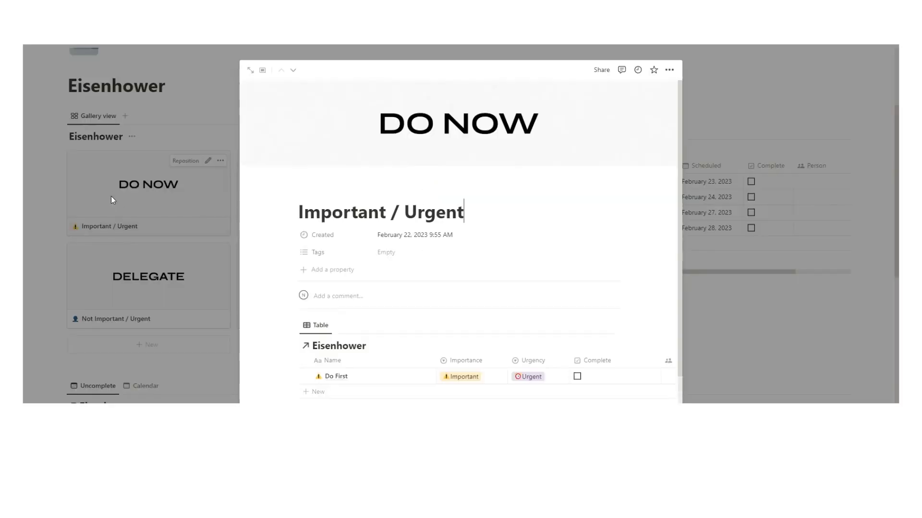
{"action": "scroll", "coordinate": [494, 317], "scroll_direction": "down", "scroll_amount": 2}
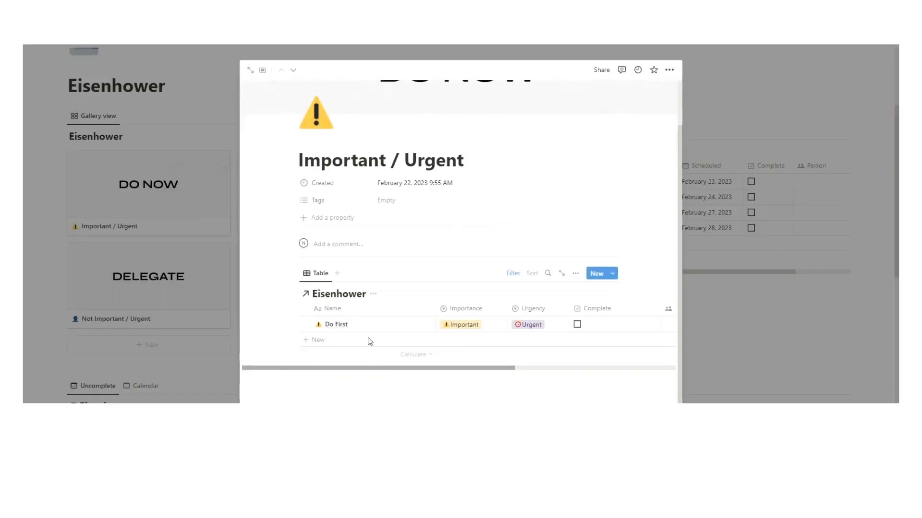
{"action": "left_click", "coordinate": [728, 323]}
{"action": "left_click", "coordinate": [284, 195]}
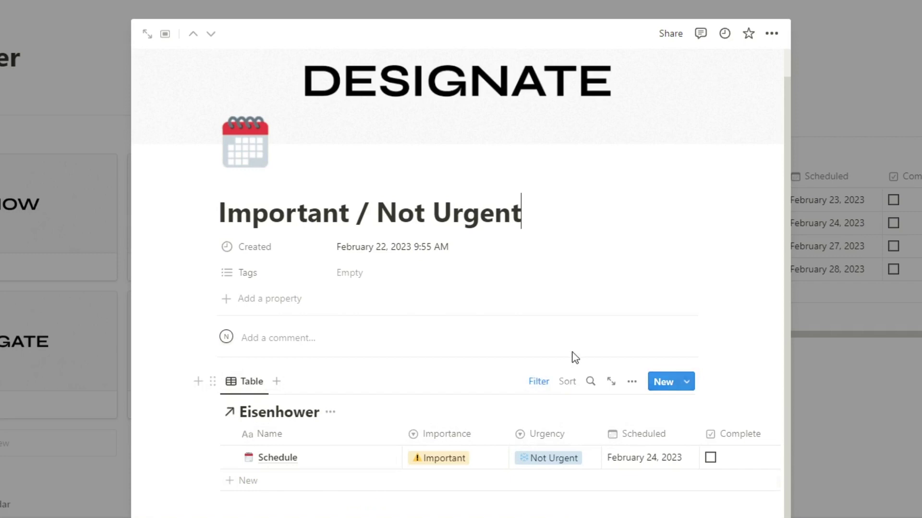
{"action": "left_click", "coordinate": [860, 368]}
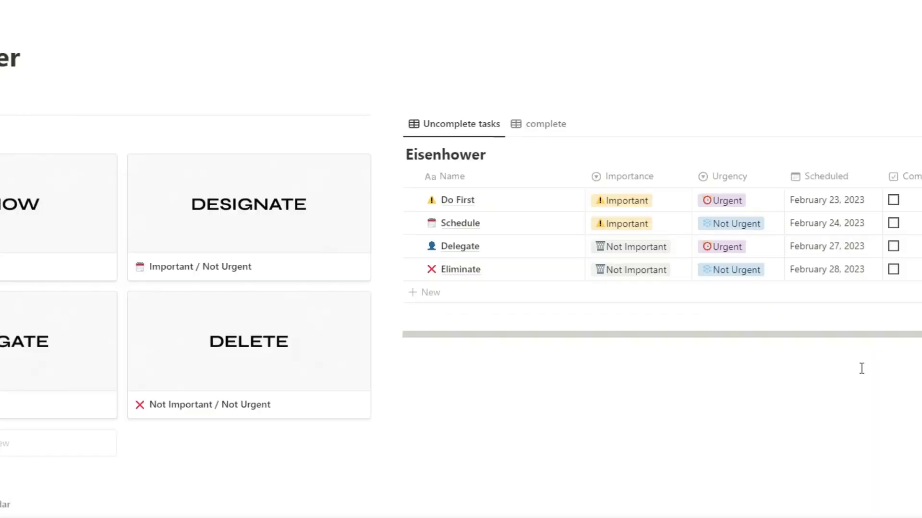
- Tick Complete on the Feb 24 Schedule card and switch to the other calendar view
{"action": "scroll", "coordinate": [655, 277], "scroll_direction": "down", "scroll_amount": 10}
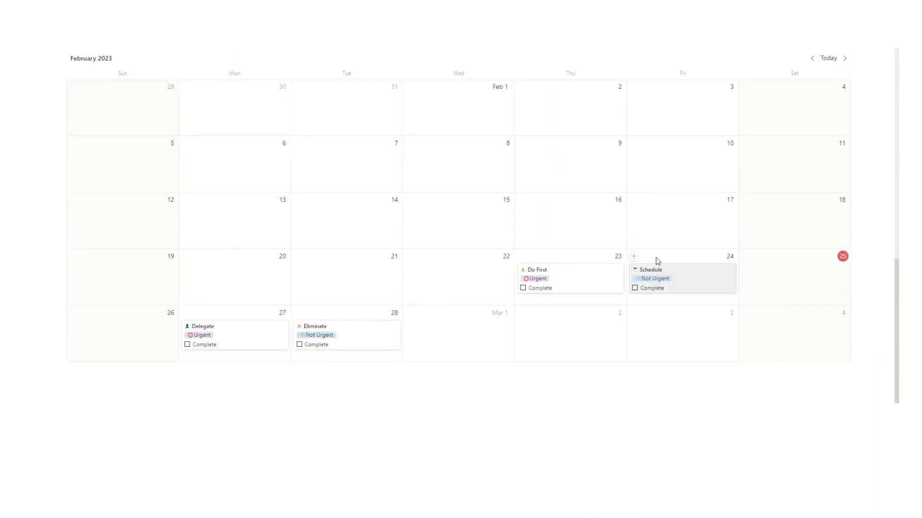
{"action": "scroll", "coordinate": [655, 263], "scroll_direction": "up", "scroll_amount": 8}
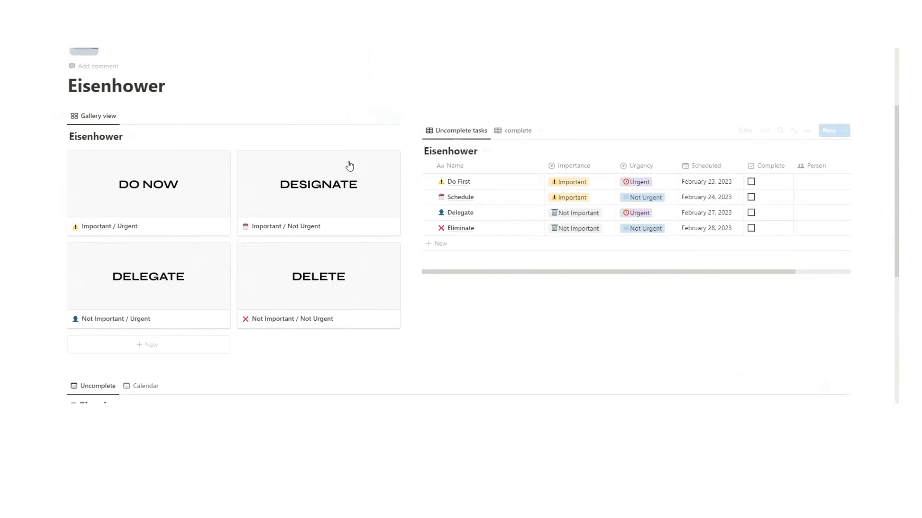
{"action": "scroll", "coordinate": [274, 236], "scroll_direction": "down", "scroll_amount": 3}
{"action": "scroll", "coordinate": [261, 189], "scroll_direction": "up", "scroll_amount": 3}
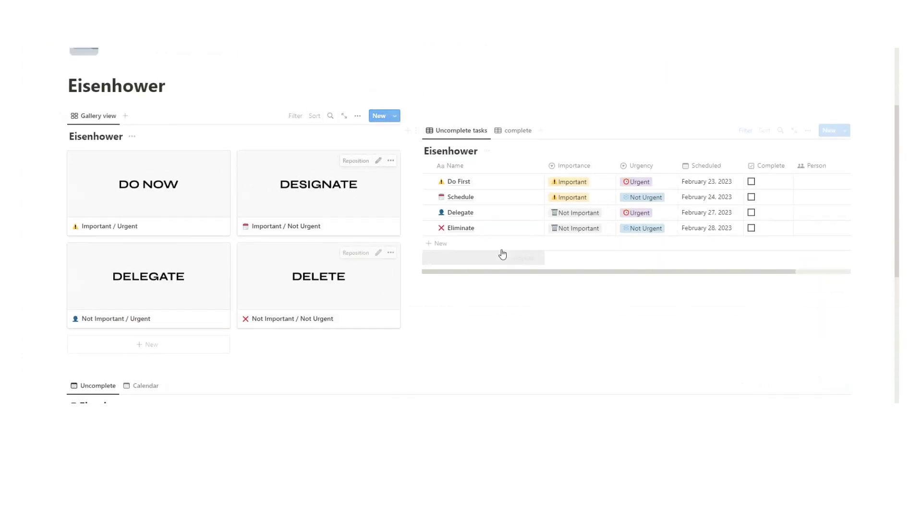
{"action": "scroll", "coordinate": [500, 251], "scroll_direction": "down", "scroll_amount": 7}
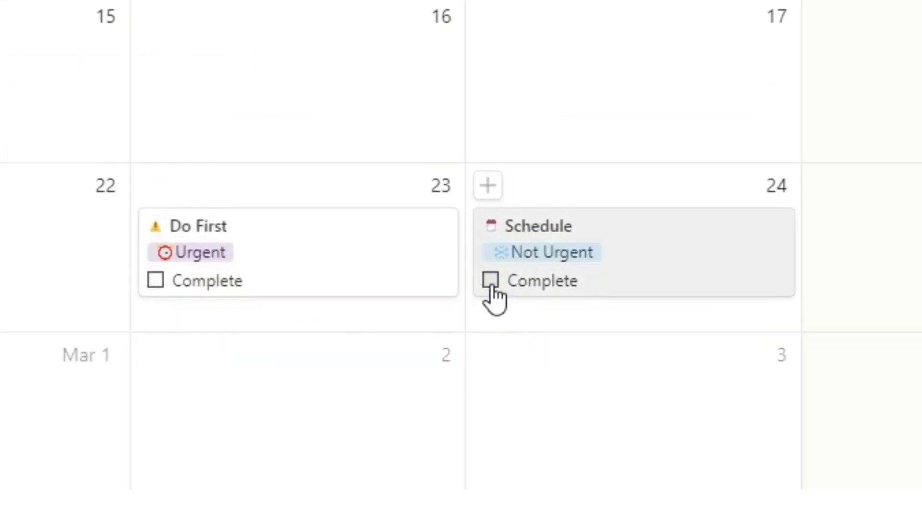
{"action": "left_click", "coordinate": [491, 281]}
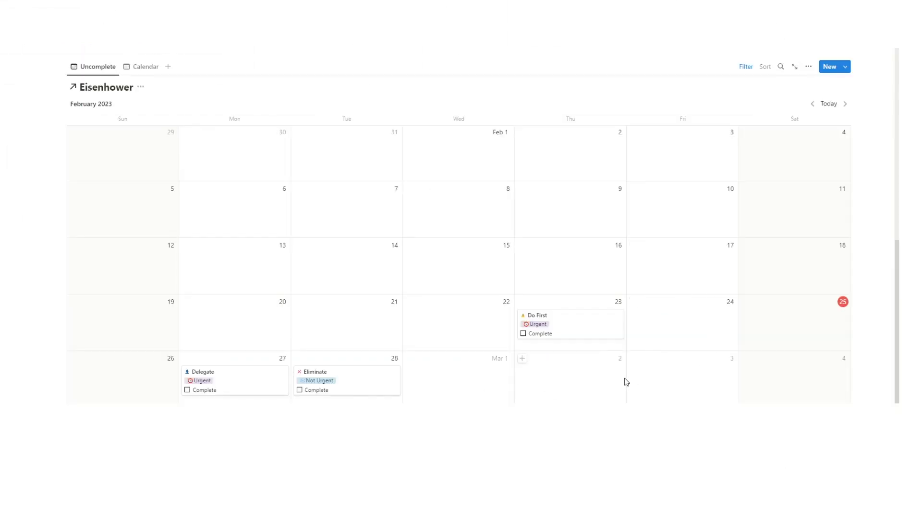
{"action": "left_click", "coordinate": [144, 67]}
- Create a new task from the Do First template and close its page
{"action": "scroll", "coordinate": [550, 371], "scroll_direction": "up", "scroll_amount": 10}
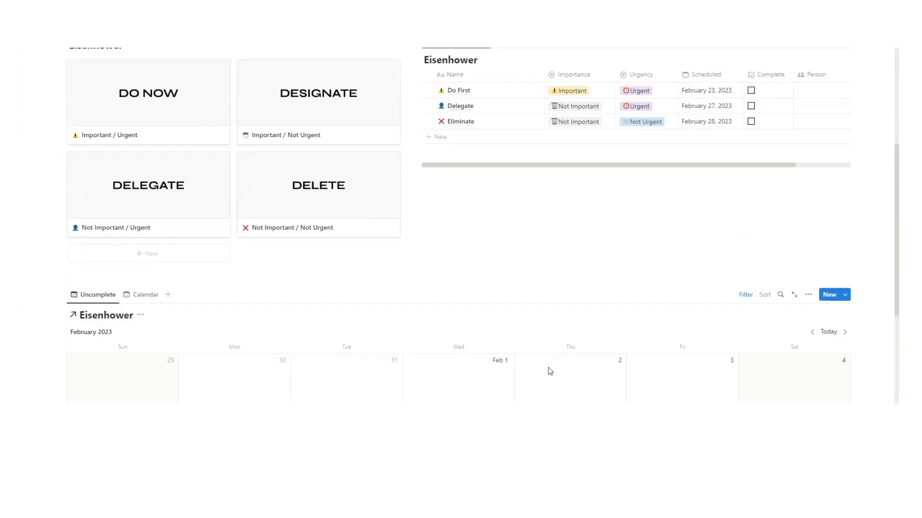
{"action": "scroll", "coordinate": [541, 354], "scroll_direction": "down", "scroll_amount": 2}
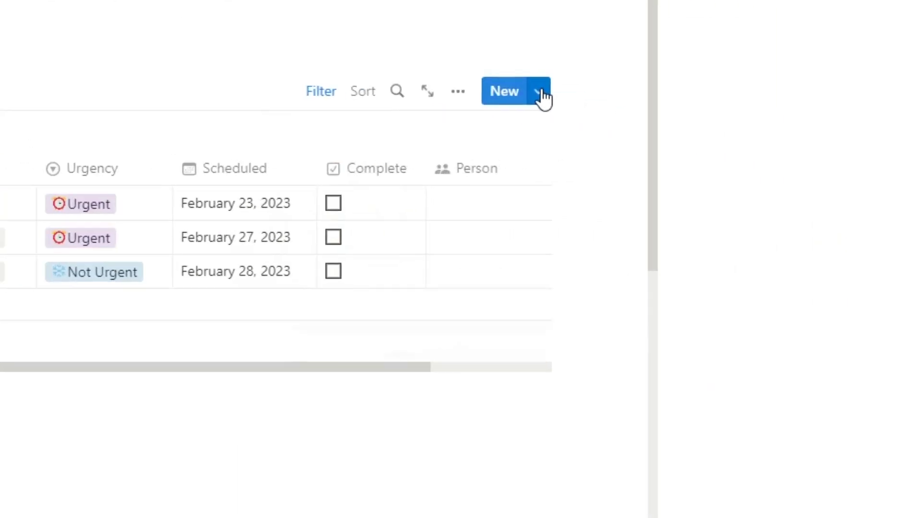
{"action": "left_click", "coordinate": [541, 92]}
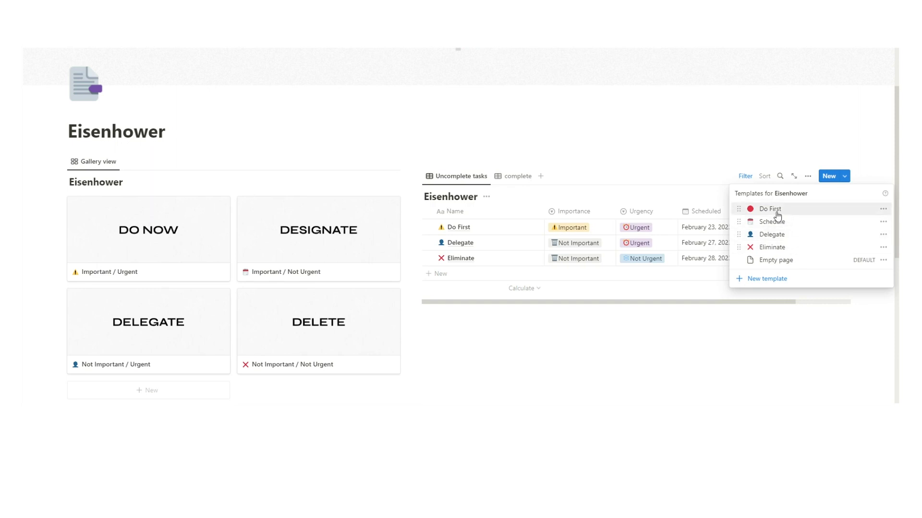
{"action": "left_click", "coordinate": [777, 212]}
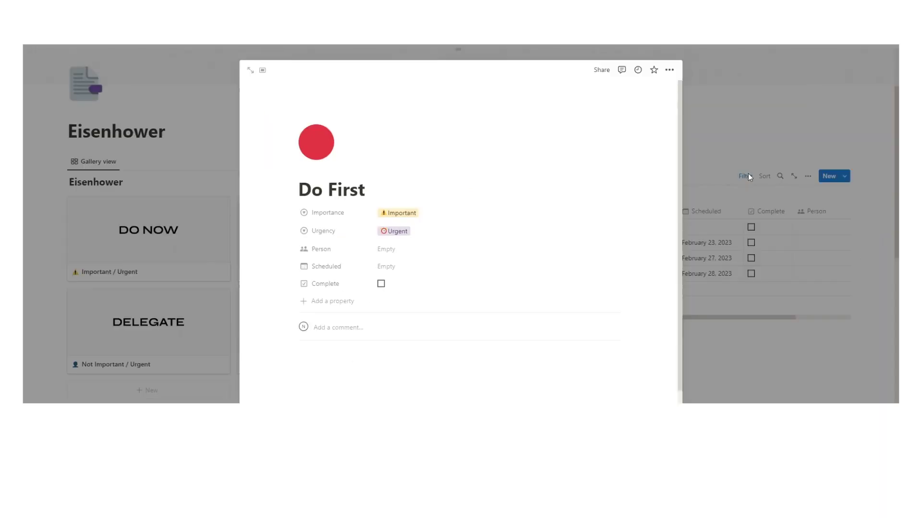
{"action": "left_click", "coordinate": [887, 185]}
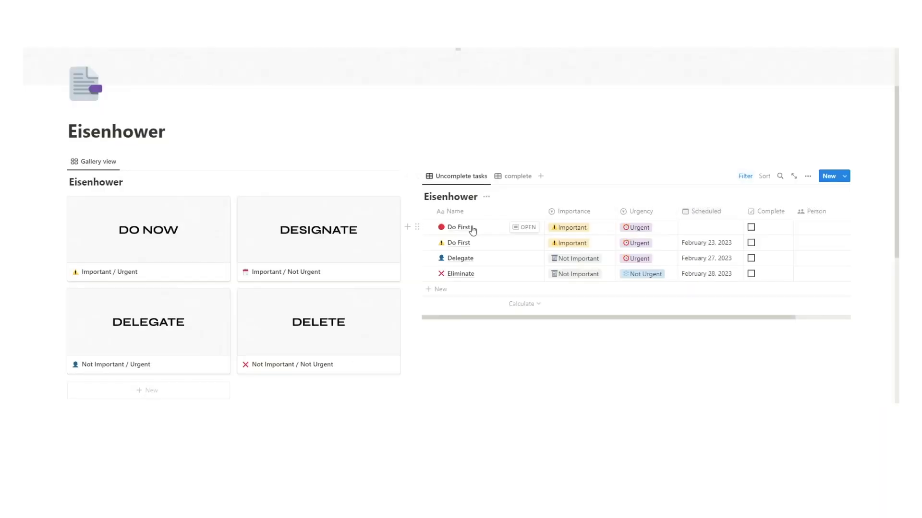
- Title the new task 'edit Eisenhower video' with body text 'it has to be really good'
{"action": "left_click", "coordinate": [525, 227]}
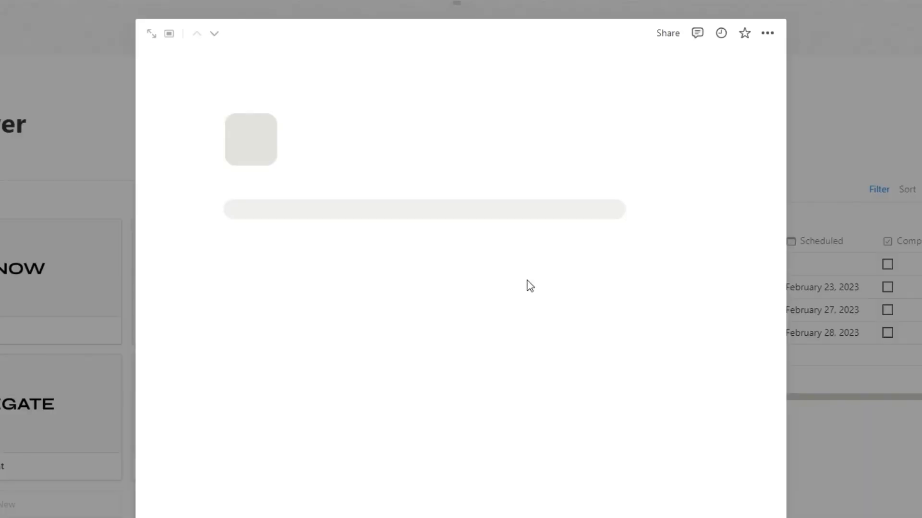
{"action": "type", "text": "edit Eisenhower video"}
{"action": "key", "text": "Return"}
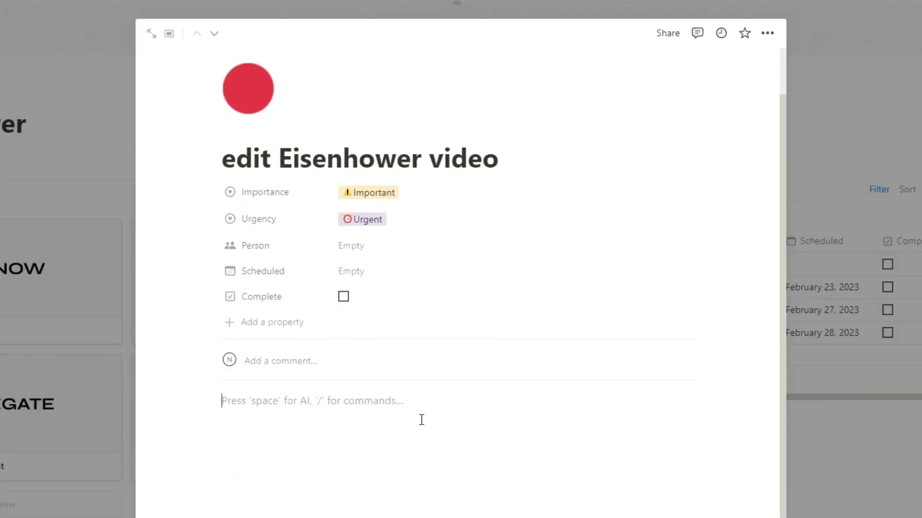
{"action": "type", "text": "it has "}
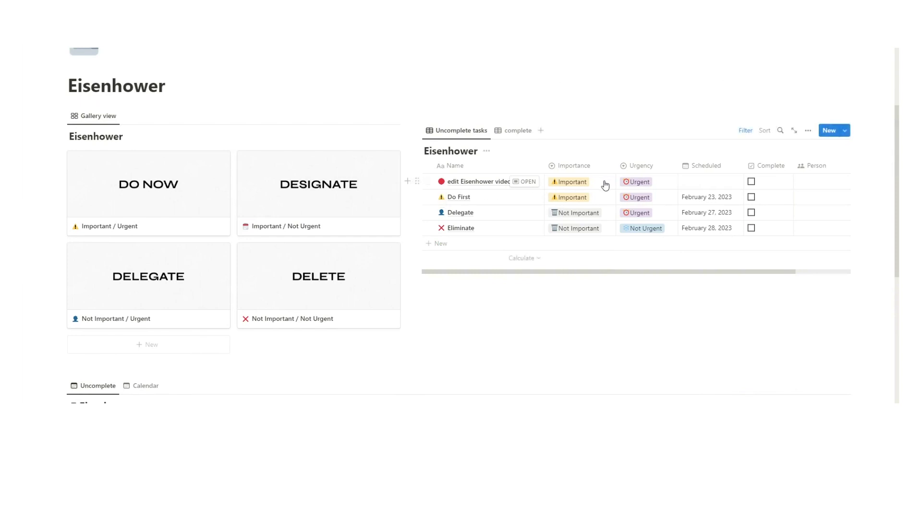
- Drag 'edit Eisenhower video' onto February 25, 2023 in the calendar, then show the task templates
{"action": "left_click", "coordinate": [707, 183]}
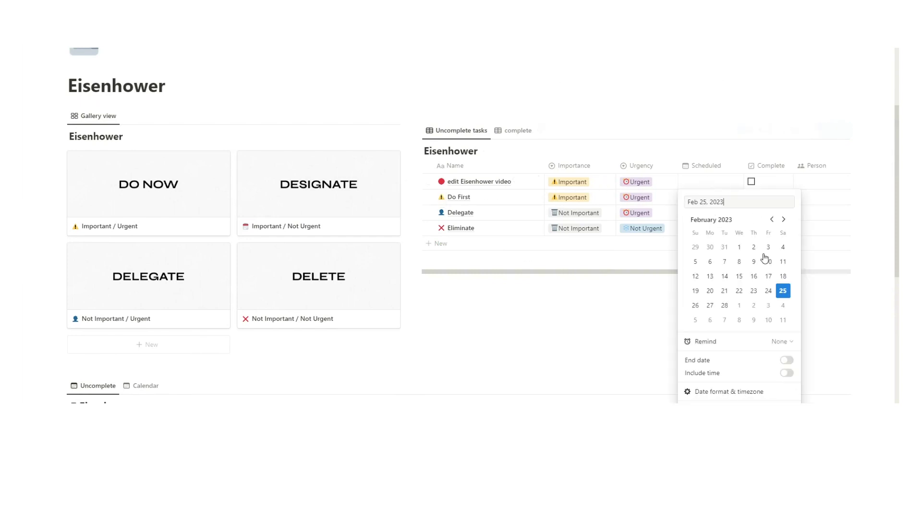
{"action": "left_click", "coordinate": [818, 282]}
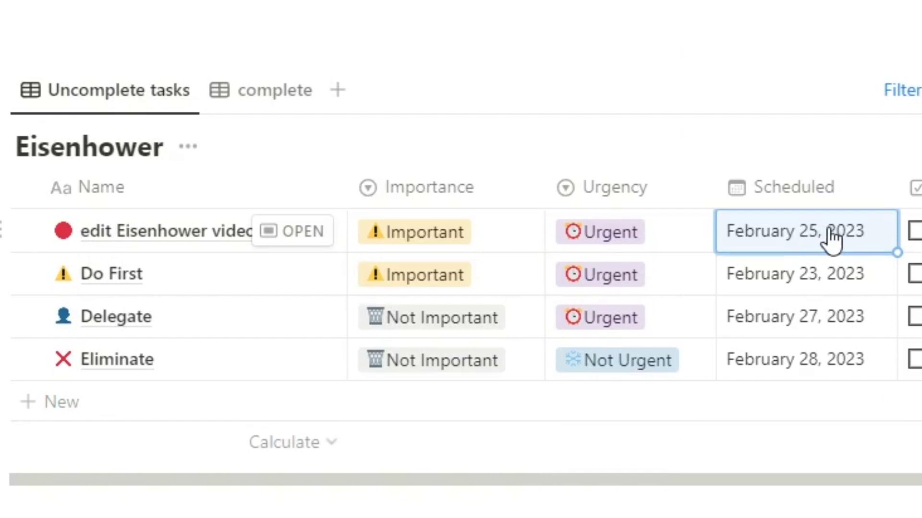
{"action": "key", "text": "ctrl+z"}
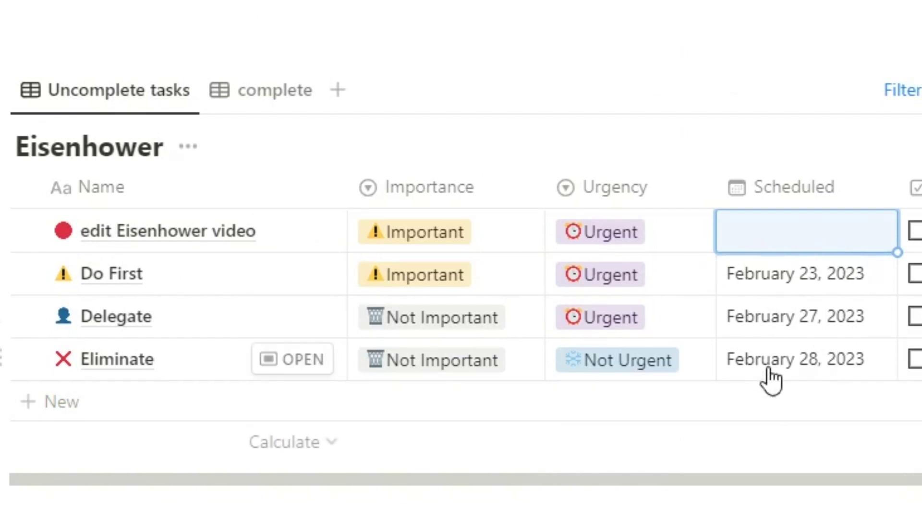
{"action": "left_click_drag", "start_coordinate": [2, 231], "coordinate": [124, 373]}
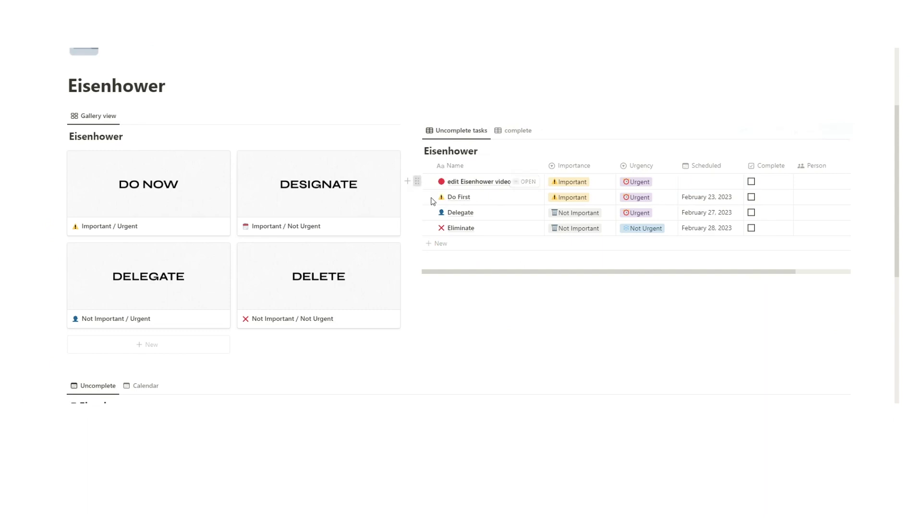
{"action": "scroll", "coordinate": [516, 222], "scroll_direction": "down", "scroll_amount": 1}
{"action": "left_click_drag", "start_coordinate": [463, 234], "coordinate": [794, 238]}
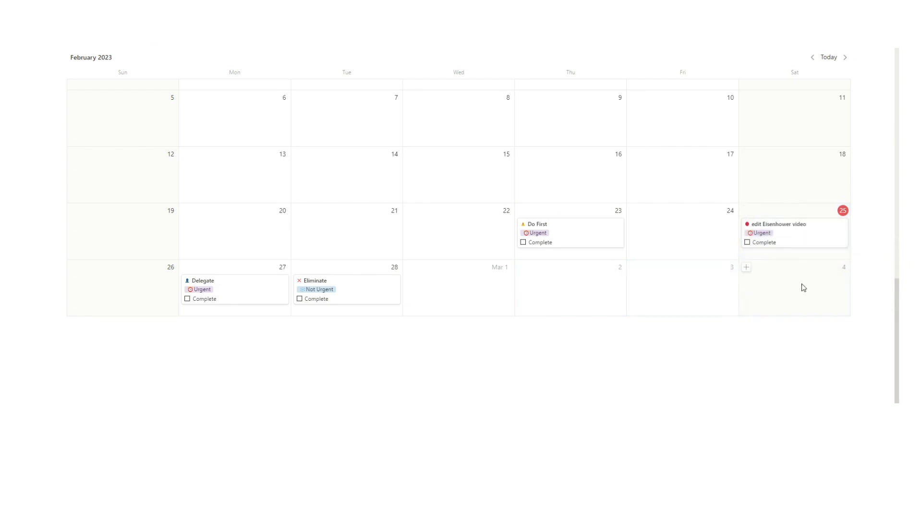
{"action": "scroll", "coordinate": [802, 288], "scroll_direction": "up", "scroll_amount": 10}
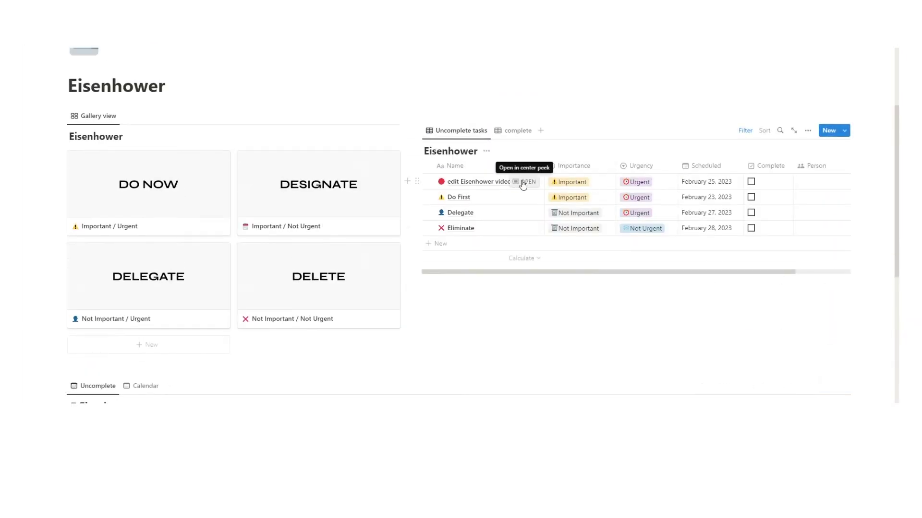
{"action": "scroll", "coordinate": [599, 196], "scroll_direction": "down", "scroll_amount": 10}
{"action": "scroll", "coordinate": [783, 237], "scroll_direction": "up", "scroll_amount": 10}
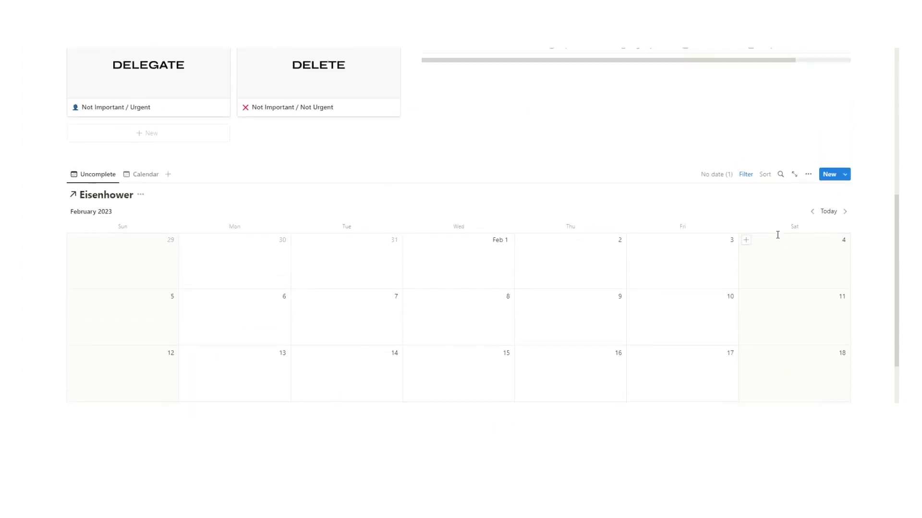
{"action": "left_click", "coordinate": [846, 39]}
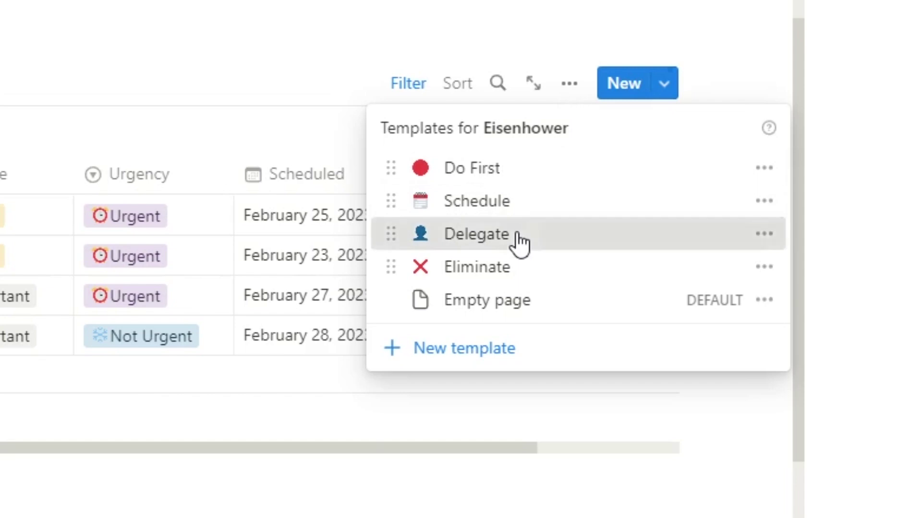
- Create a new task from the Delegate template and close its page
{"action": "left_click", "coordinate": [519, 243]}
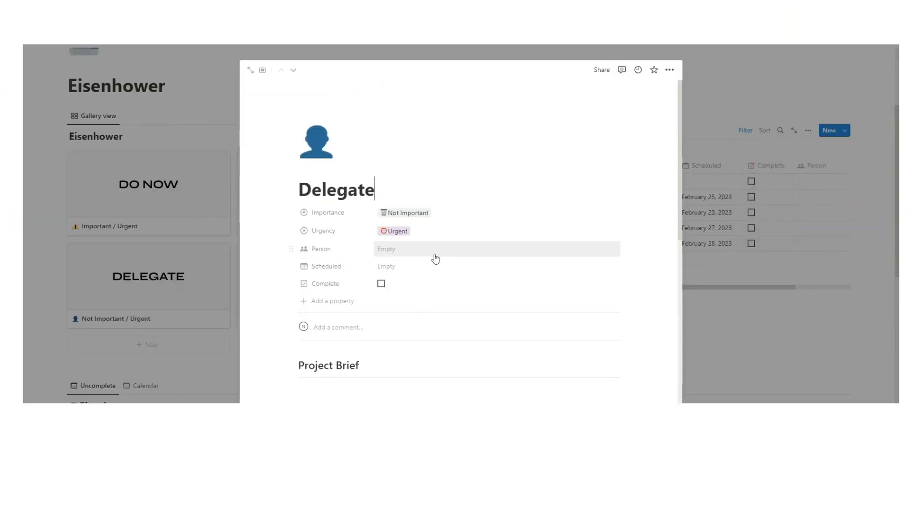
{"action": "left_click", "coordinate": [735, 148]}
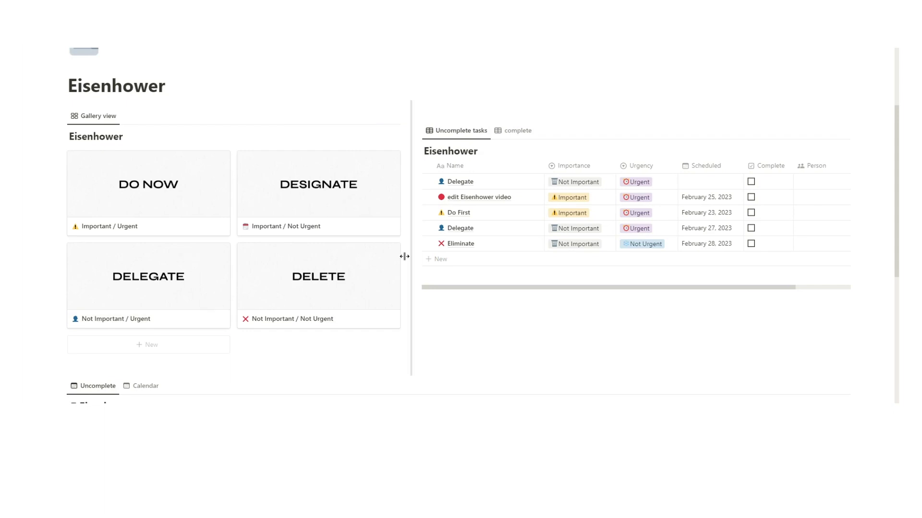
{"action": "scroll", "coordinate": [478, 279], "scroll_direction": "up", "scroll_amount": 3}
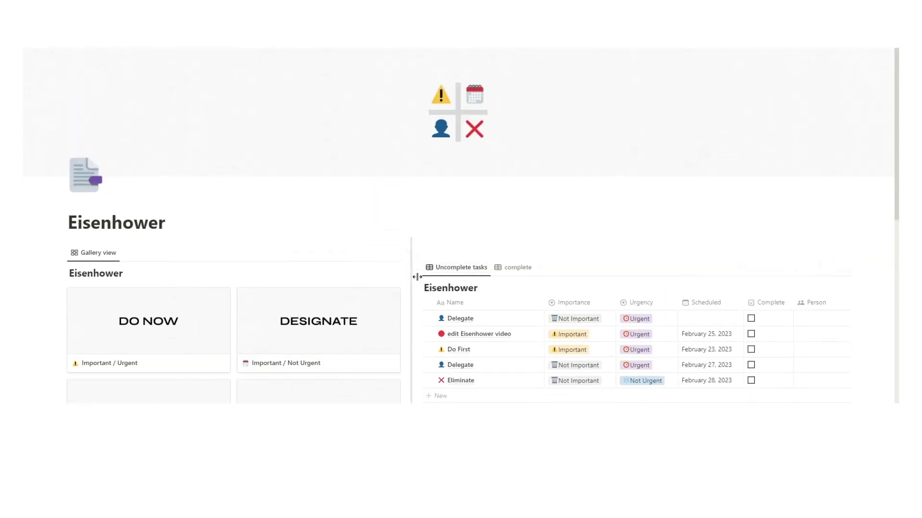
{"action": "scroll", "coordinate": [393, 269], "scroll_direction": "down", "scroll_amount": 2}
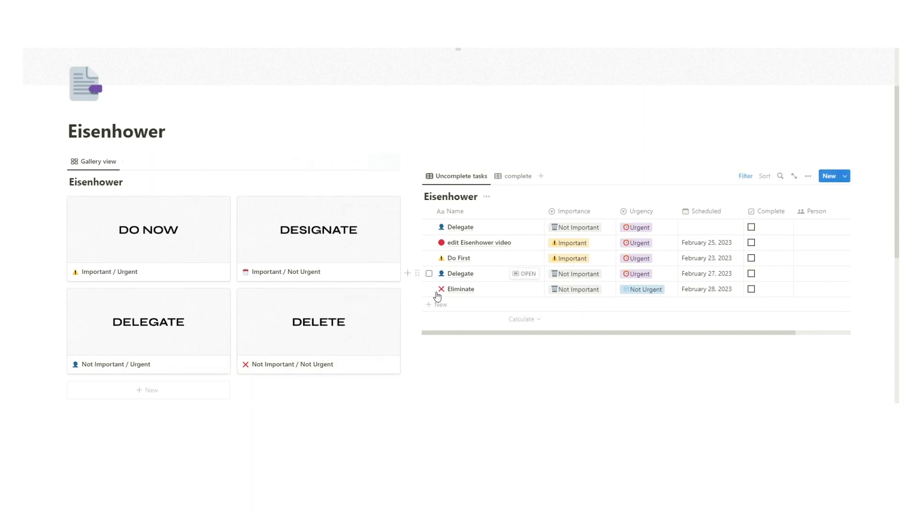
{"action": "left_click", "coordinate": [522, 289]}
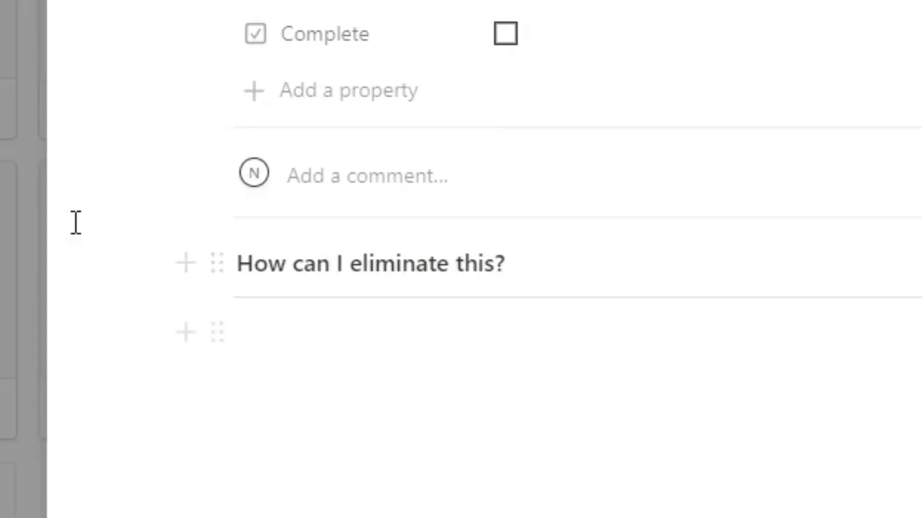
{"action": "left_click", "coordinate": [718, 312]}
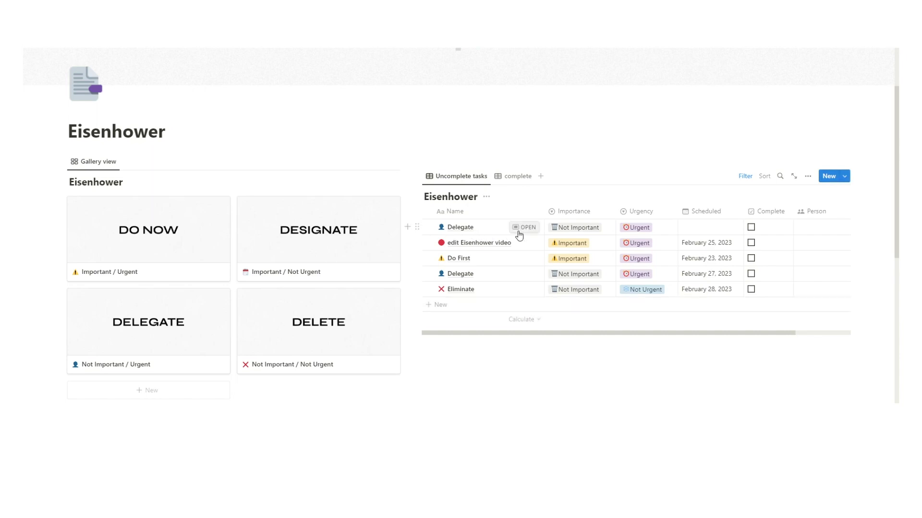
- Open the new Delegate task and expand it to a full page
{"action": "left_click", "coordinate": [522, 234]}
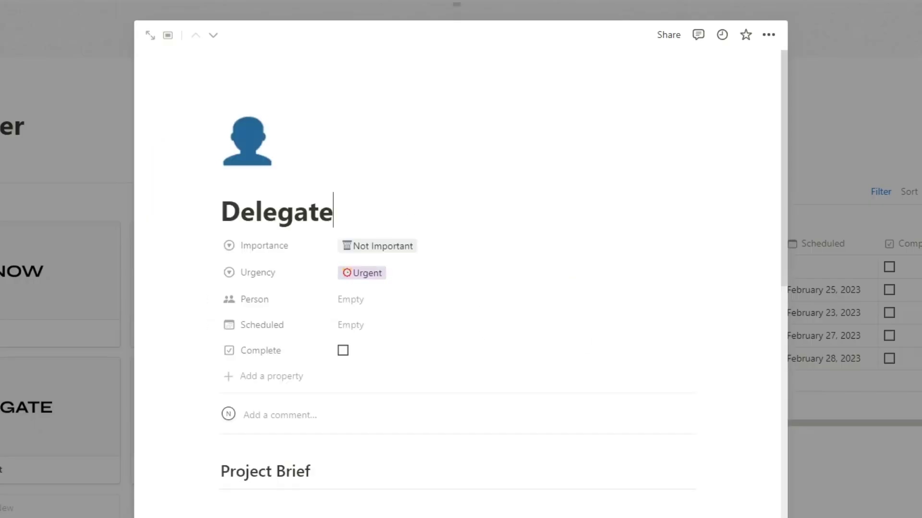
{"action": "scroll", "coordinate": [380, 212], "scroll_direction": "down", "scroll_amount": 6}
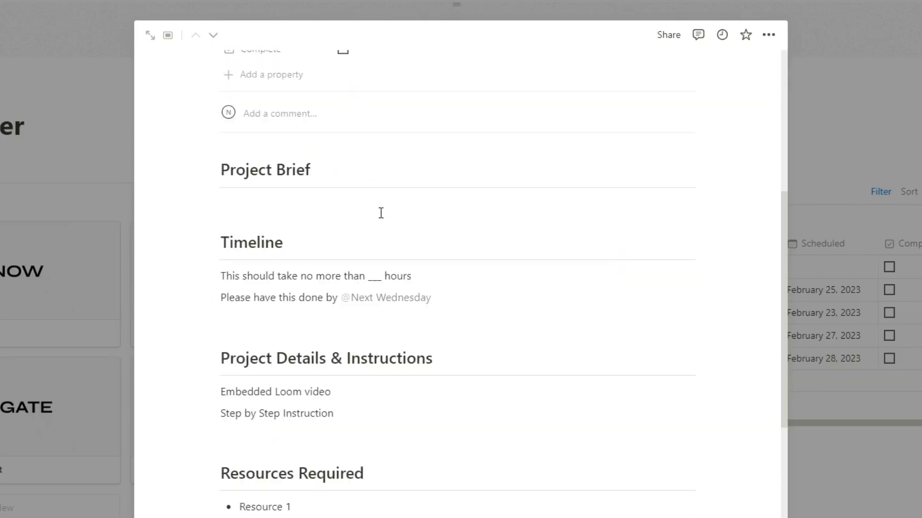
{"action": "scroll", "coordinate": [380, 213], "scroll_direction": "up", "scroll_amount": 3}
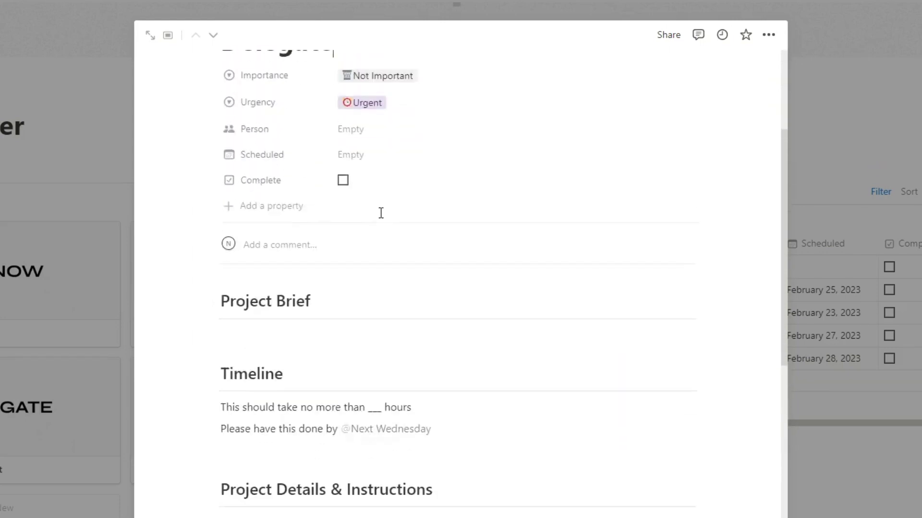
{"action": "scroll", "coordinate": [380, 213], "scroll_direction": "down", "scroll_amount": 3}
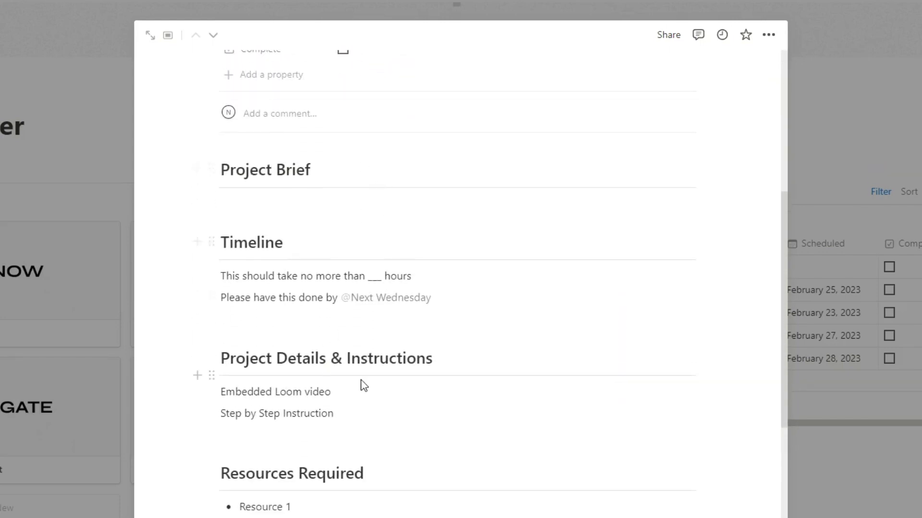
{"action": "left_click", "coordinate": [168, 33]}
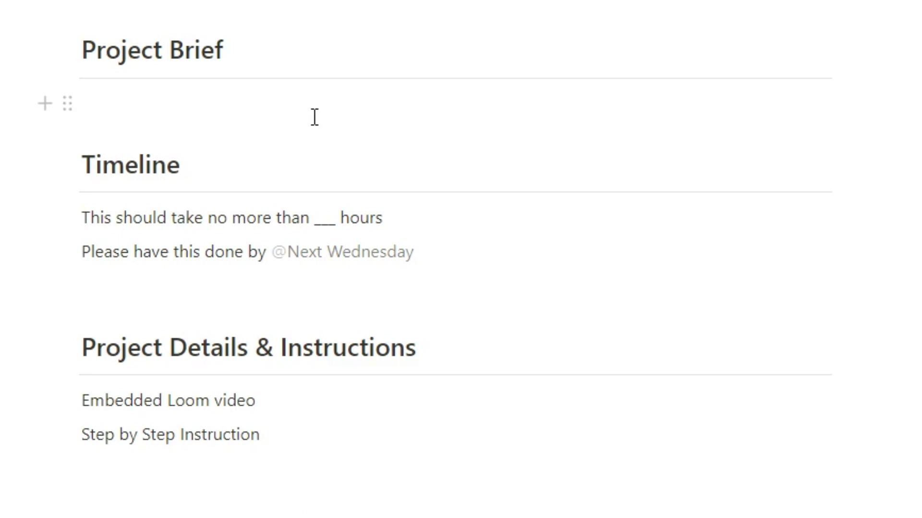
- Click into the Project Brief and Timeline blocks, then add a '/loom' block below Embedded Loom video
{"action": "left_click", "coordinate": [216, 114]}
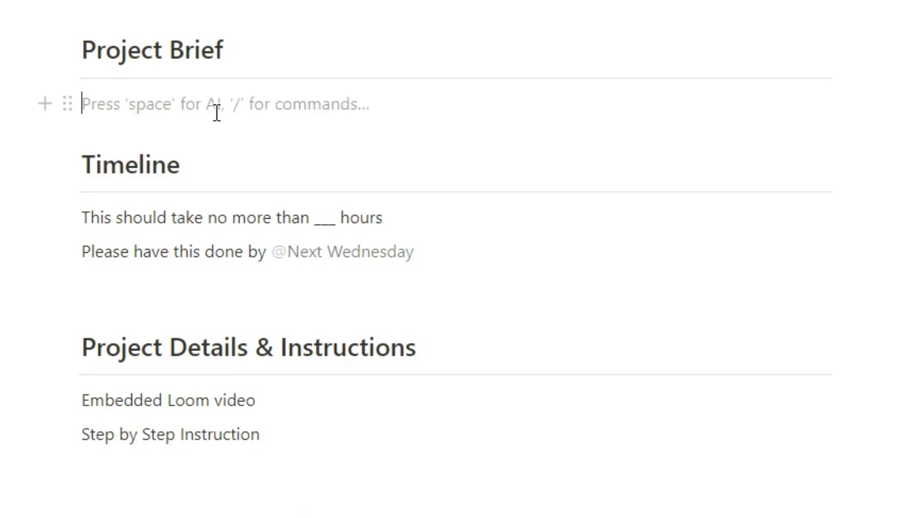
{"action": "left_click", "coordinate": [193, 218]}
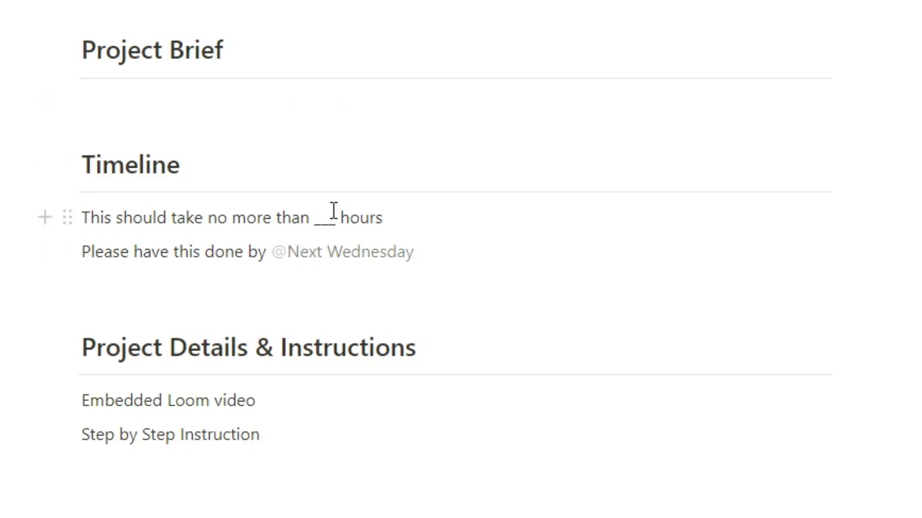
{"action": "scroll", "coordinate": [340, 208], "scroll_direction": "down", "scroll_amount": 6}
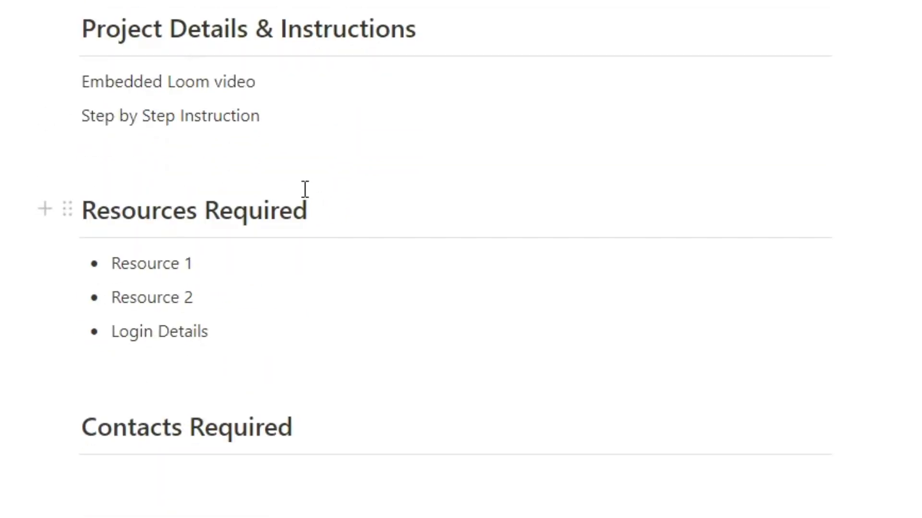
{"action": "left_click_drag", "start_coordinate": [277, 74], "coordinate": [142, 72]}
{"action": "left_click", "coordinate": [276, 95]}
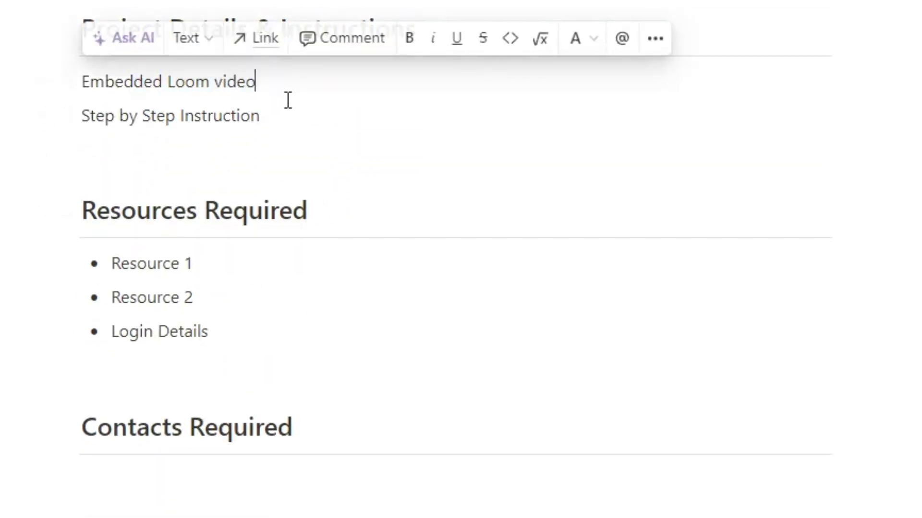
{"action": "scroll", "coordinate": [304, 136], "scroll_direction": "up", "scroll_amount": 1}
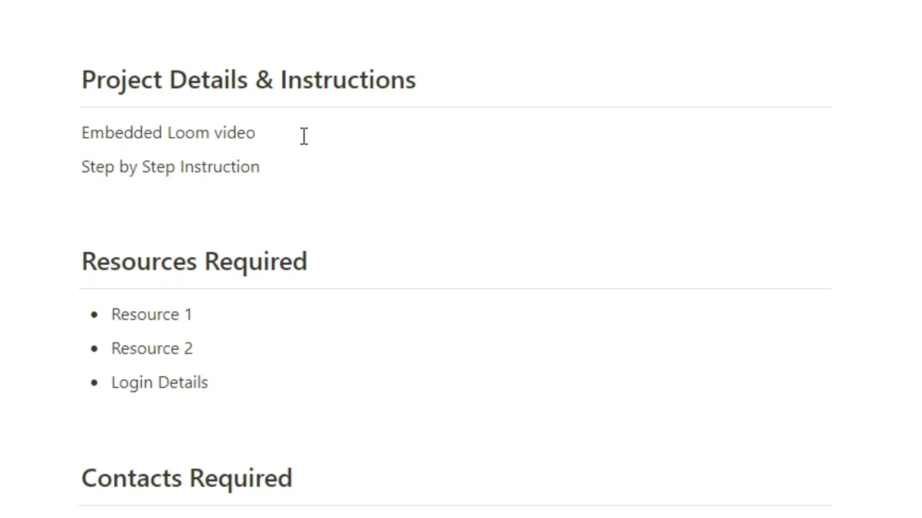
{"action": "key", "text": "Return"}
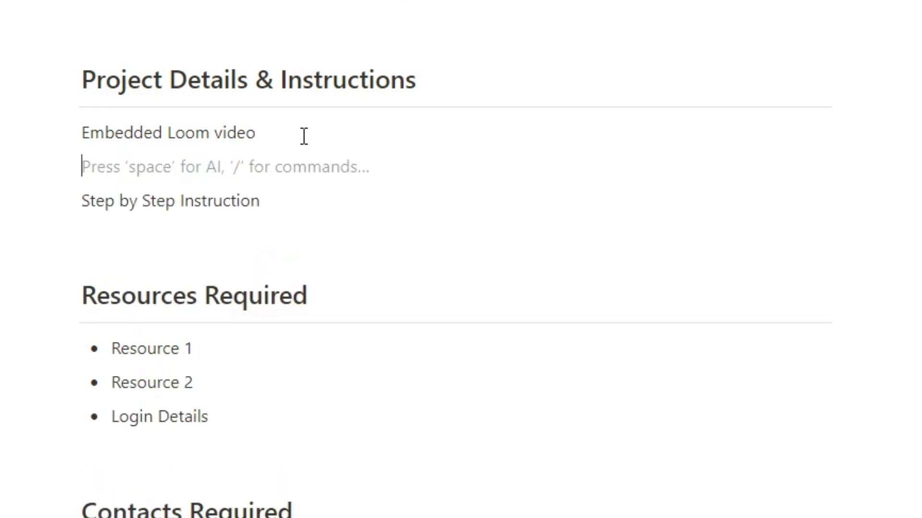
{"action": "type", "text": "/loom"}
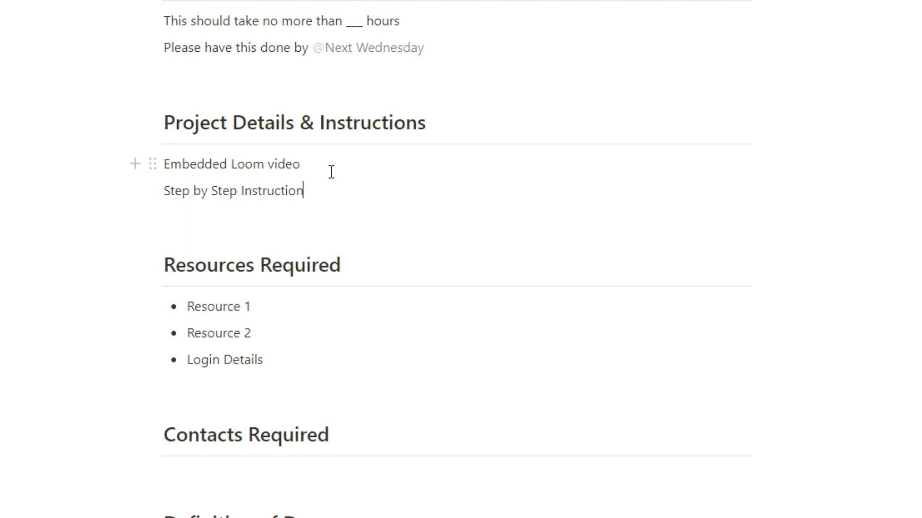
{"action": "scroll", "coordinate": [331, 172], "scroll_direction": "down", "scroll_amount": 3}
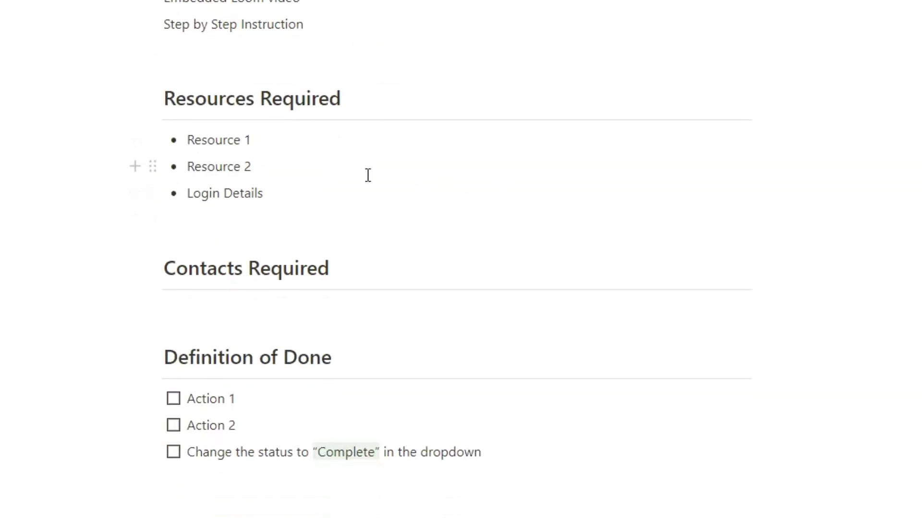
- Click into the Resource, Contacts Required and Definition of Done checklist lines of the template
{"action": "left_click_drag", "start_coordinate": [286, 133], "coordinate": [187, 129]}
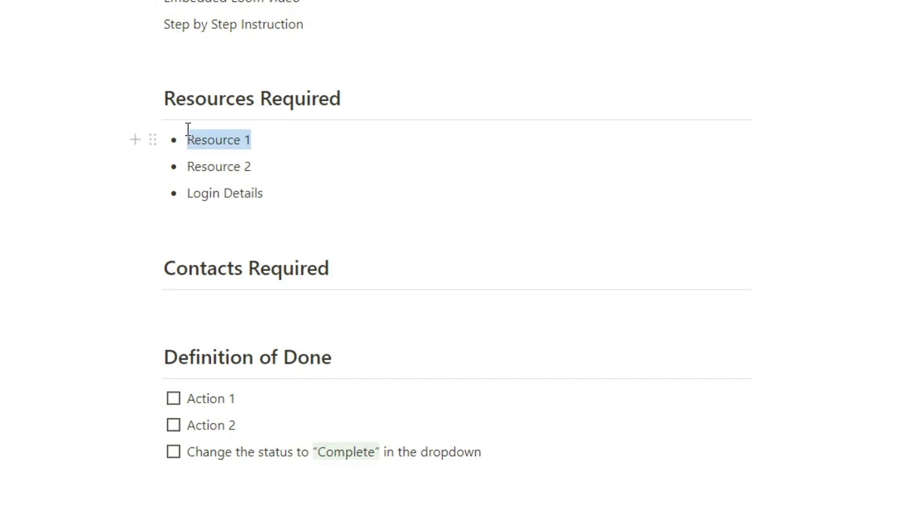
{"action": "left_click", "coordinate": [328, 163]}
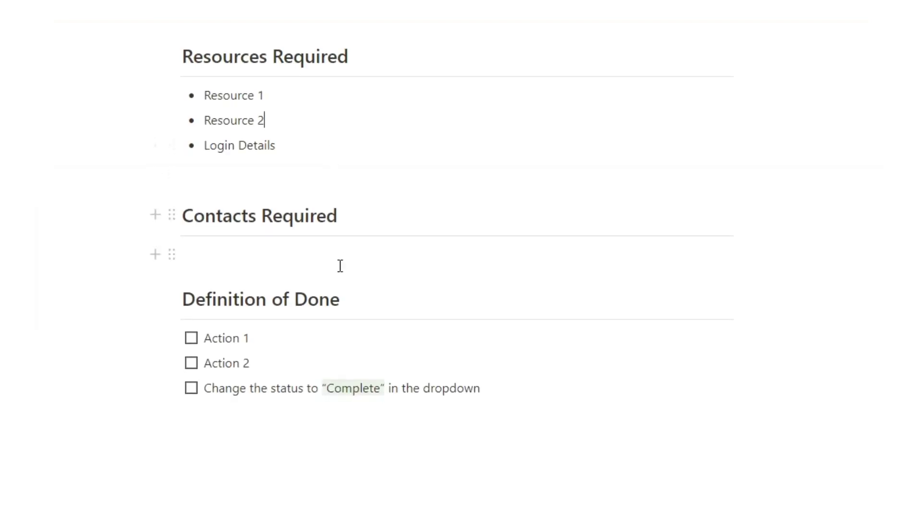
{"action": "left_click", "coordinate": [337, 254]}
{"action": "left_click", "coordinate": [320, 342]}
{"action": "left_click", "coordinate": [279, 413]}
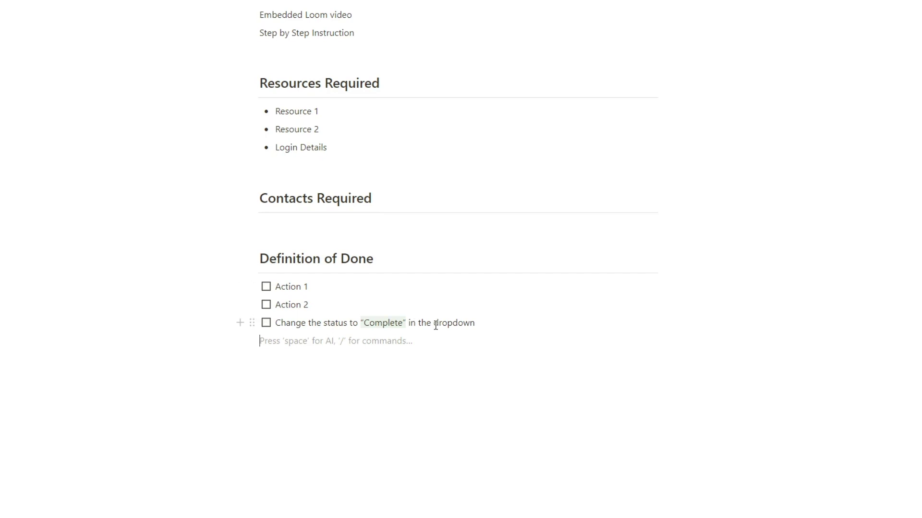
- Scroll back to the top of the Delegate page and return to the Eisenhower dashboard
{"action": "scroll", "coordinate": [435, 320], "scroll_direction": "up", "scroll_amount": 2}
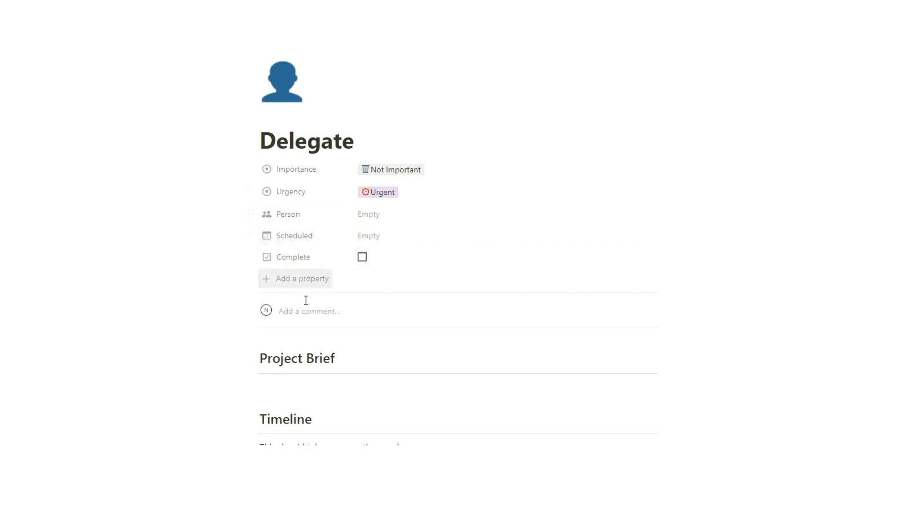
{"action": "scroll", "coordinate": [298, 307], "scroll_direction": "down", "scroll_amount": 5}
{"action": "scroll", "coordinate": [431, 263], "scroll_direction": "up", "scroll_amount": 5}
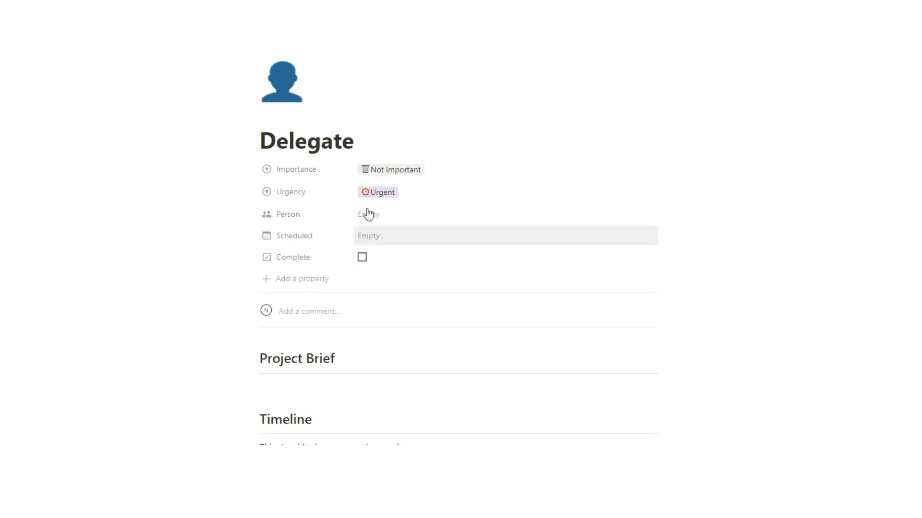
{"action": "left_click", "coordinate": [74, 6]}
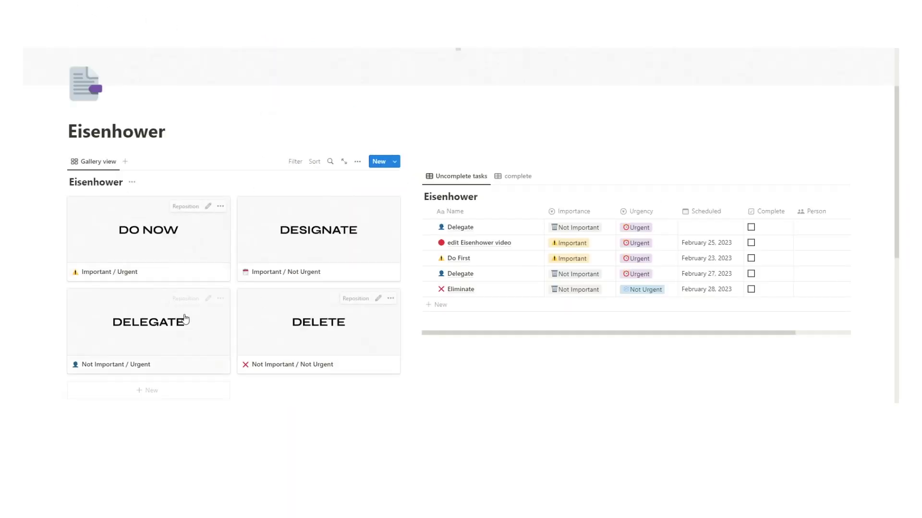
{"action": "left_click", "coordinate": [134, 240]}
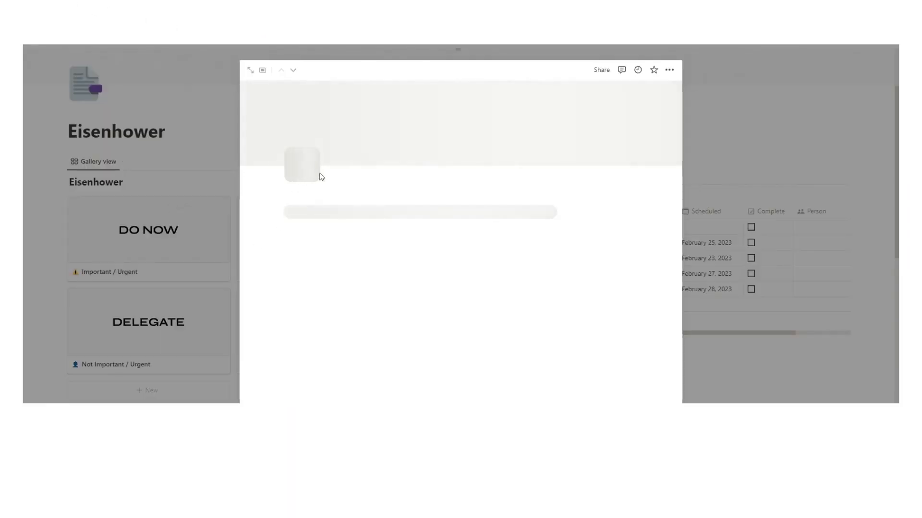
{"action": "left_click", "coordinate": [172, 242]}
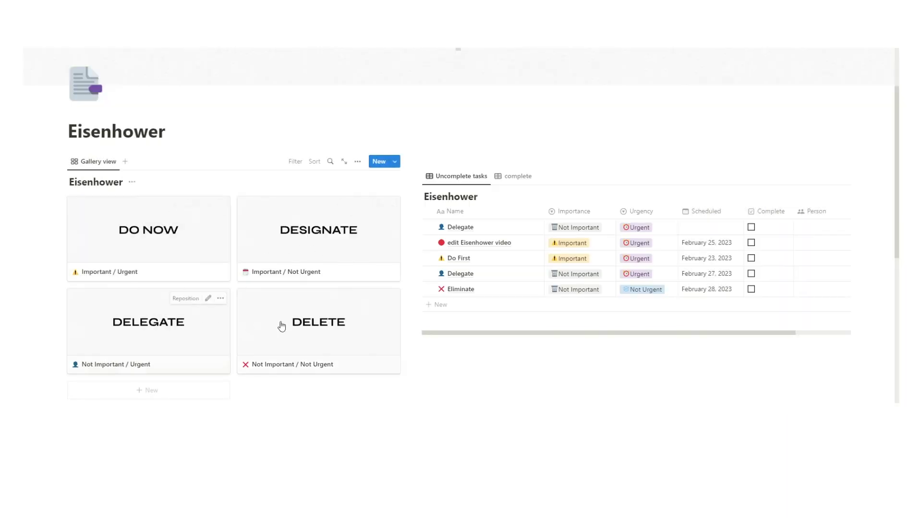
{"action": "left_click", "coordinate": [163, 243]}
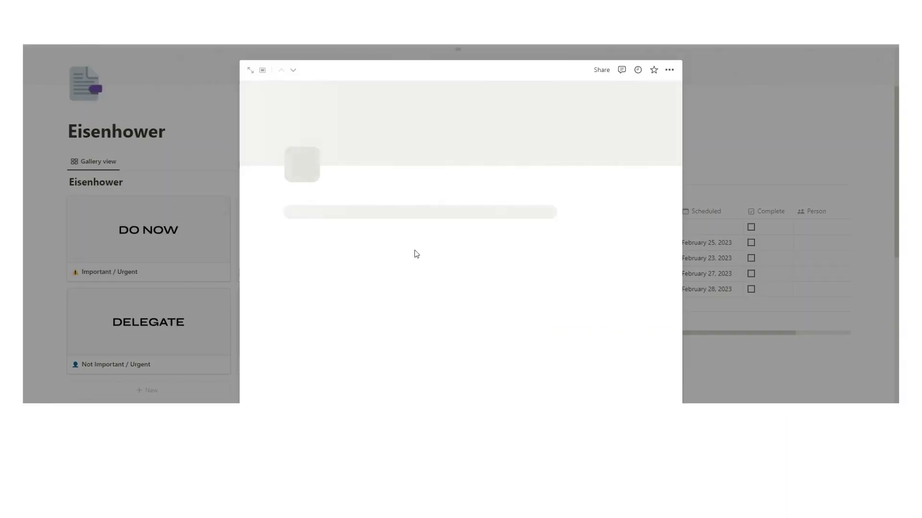
{"action": "left_click", "coordinate": [248, 68]}
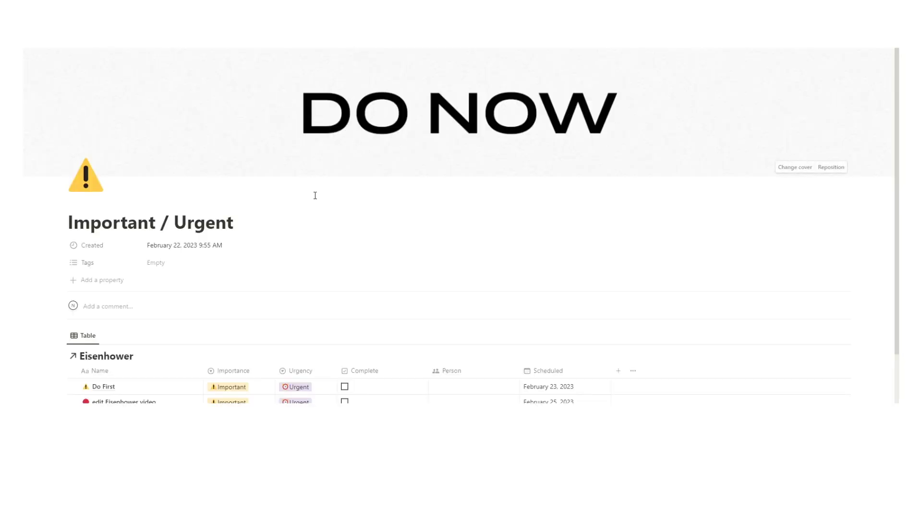
{"action": "scroll", "coordinate": [313, 195], "scroll_direction": "down", "scroll_amount": 3}
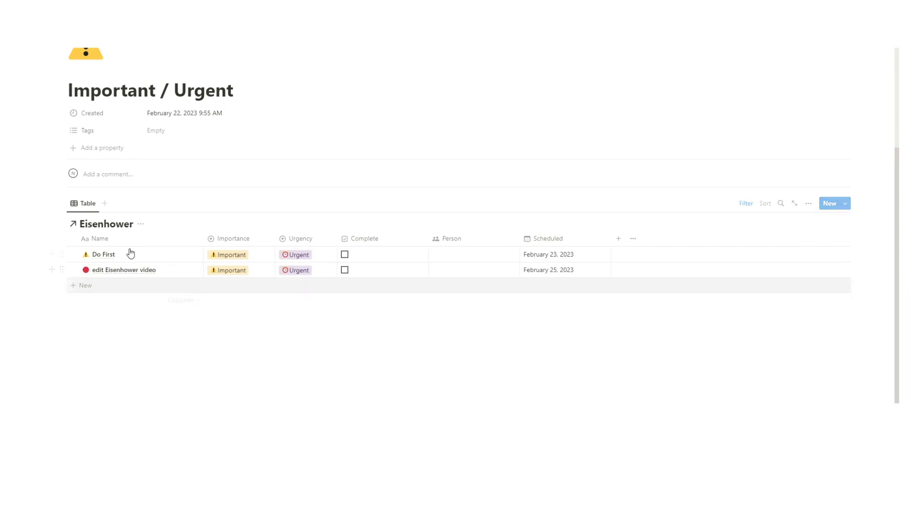
{"action": "scroll", "coordinate": [308, 226], "scroll_direction": "up", "scroll_amount": 2}
{"action": "scroll", "coordinate": [308, 226], "scroll_direction": "up", "scroll_amount": 1}
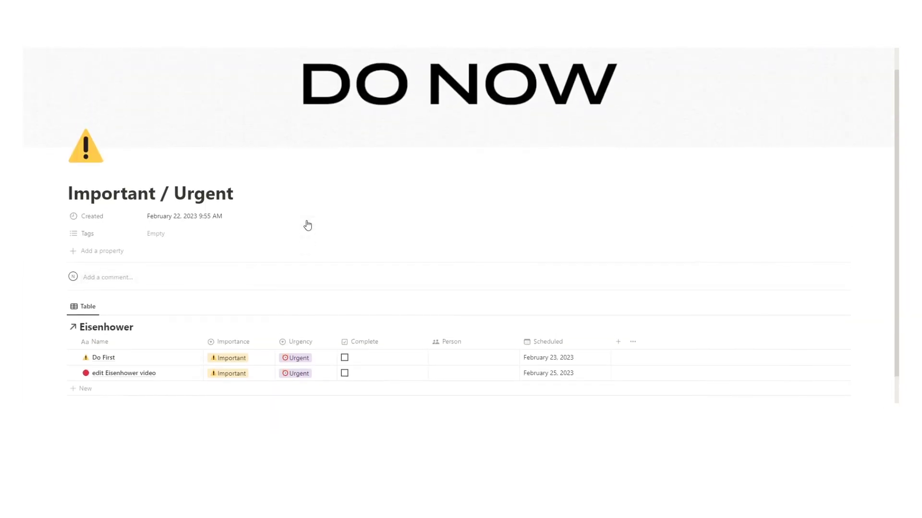
{"action": "scroll", "coordinate": [278, 218], "scroll_direction": "down", "scroll_amount": 1}
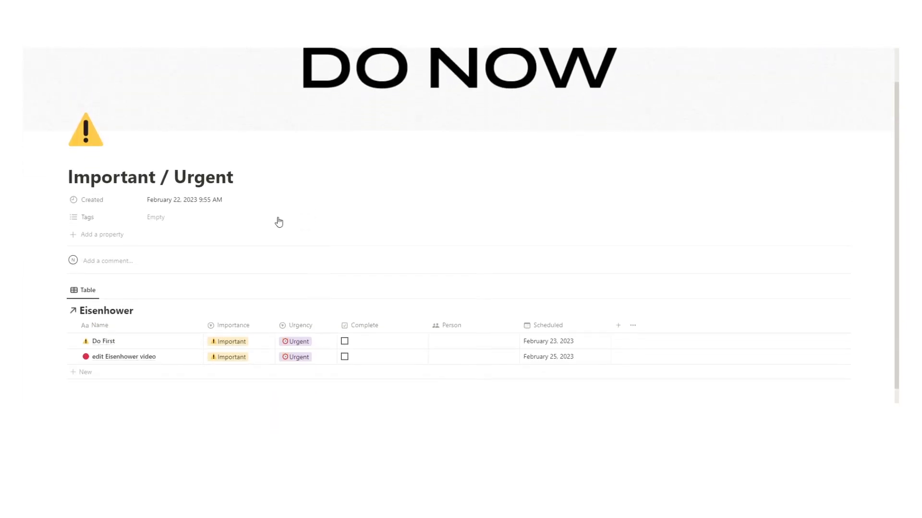
{"action": "scroll", "coordinate": [279, 222], "scroll_direction": "down", "scroll_amount": 1}
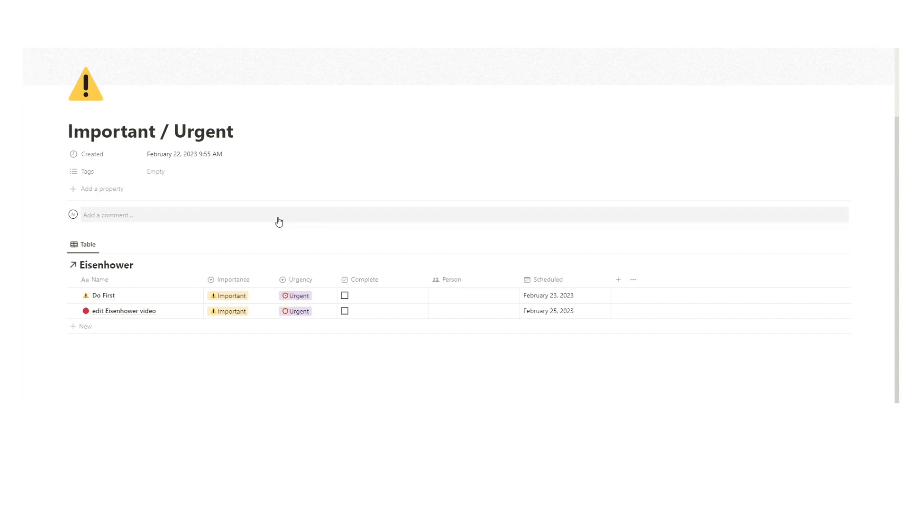
{"action": "key", "text": "alt+Left"}
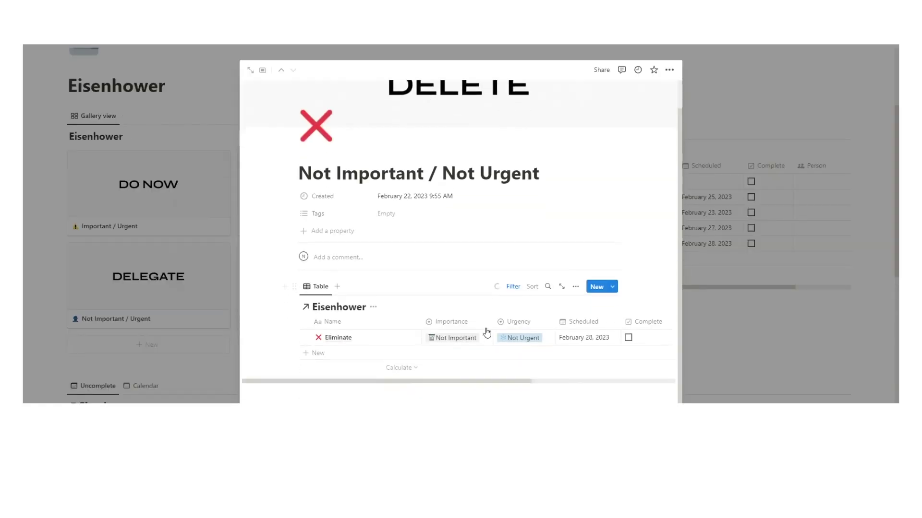
- Add a blank task to the Not Important / Not Urgent table and inspect its two filter rules
{"action": "left_click", "coordinate": [596, 286]}
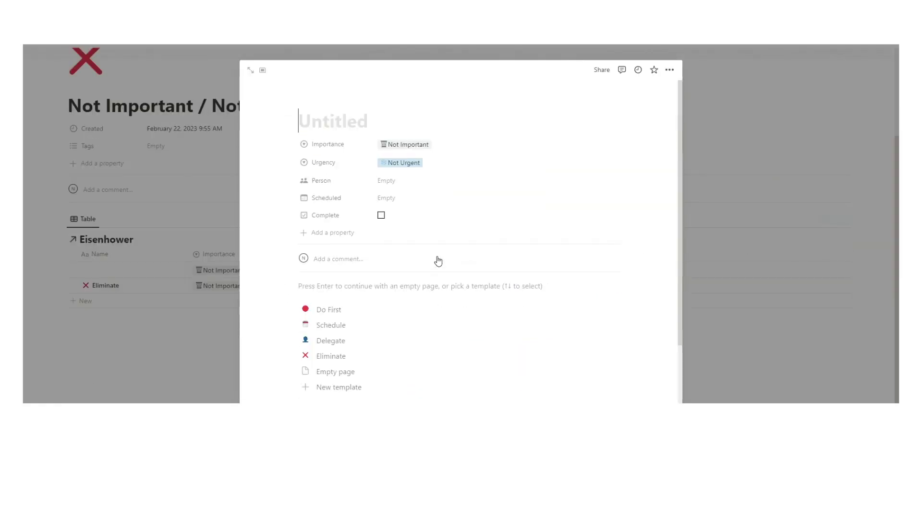
{"action": "left_click", "coordinate": [780, 299]}
{"action": "left_click", "coordinate": [745, 223]}
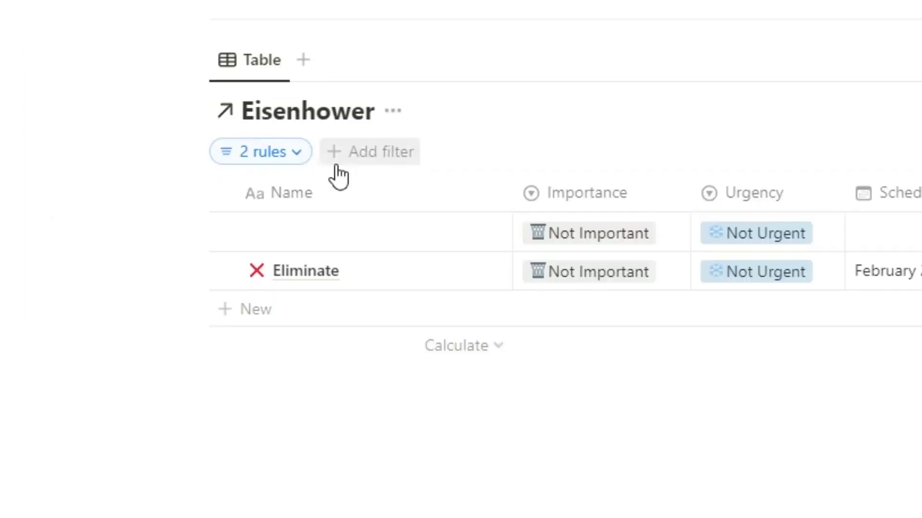
{"action": "left_click", "coordinate": [96, 258]}
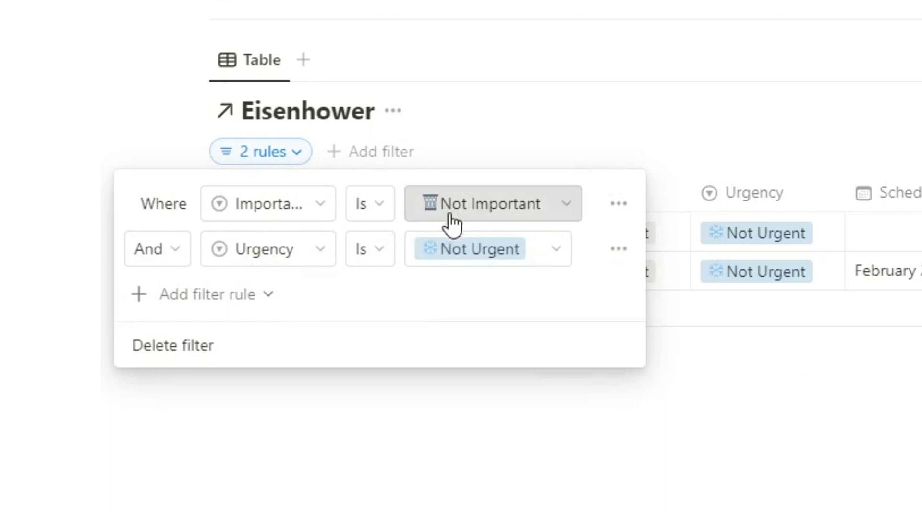
{"action": "left_click", "coordinate": [757, 377]}
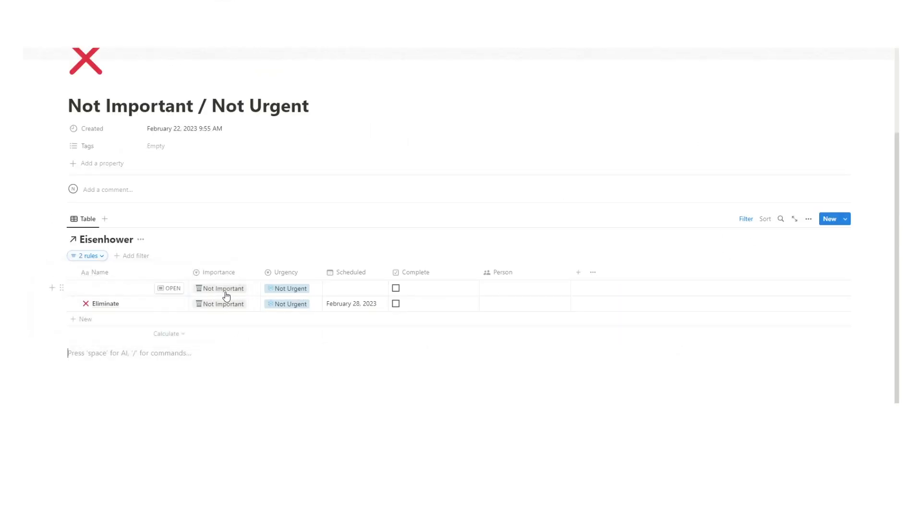
{"action": "scroll", "coordinate": [267, 255], "scroll_direction": "down", "scroll_amount": 1}
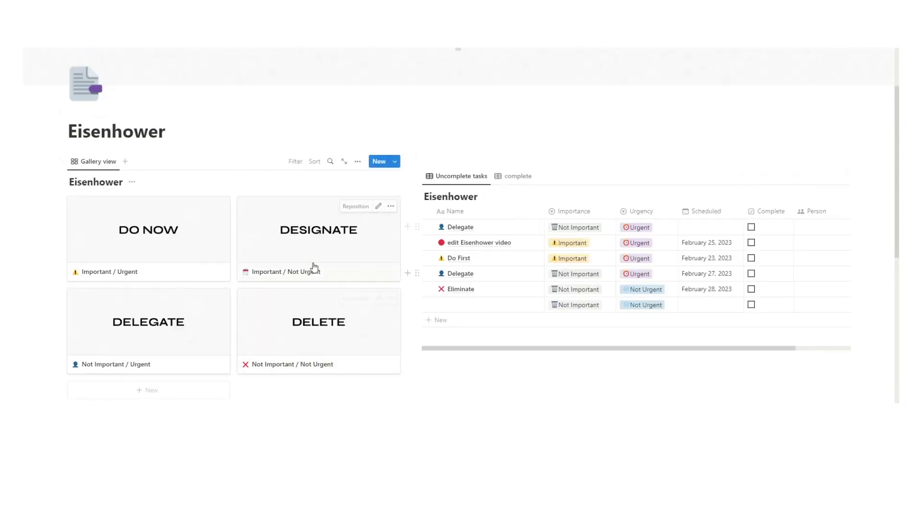
- Open the DESIGNATE quadrant as a full page and scroll through its table and calendar
{"action": "left_click", "coordinate": [298, 226]}
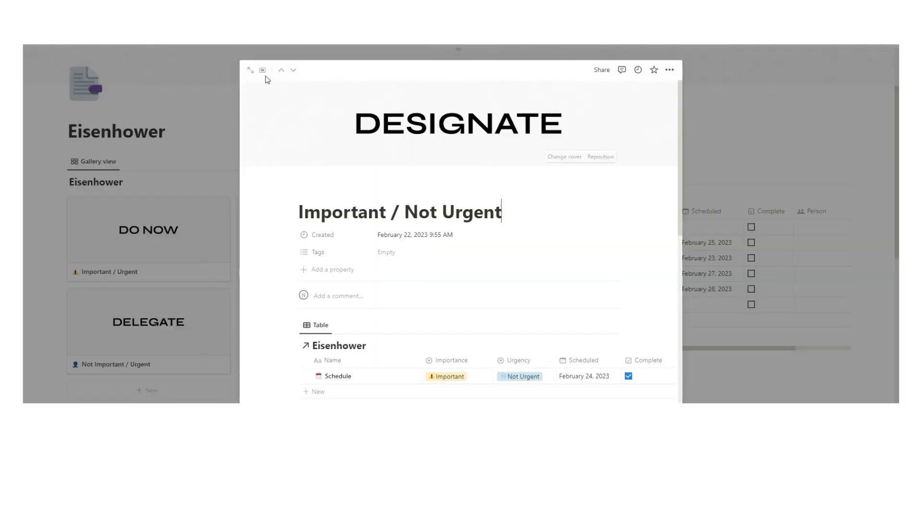
{"action": "left_click", "coordinate": [248, 70]}
{"action": "scroll", "coordinate": [475, 174], "scroll_direction": "down", "scroll_amount": 3}
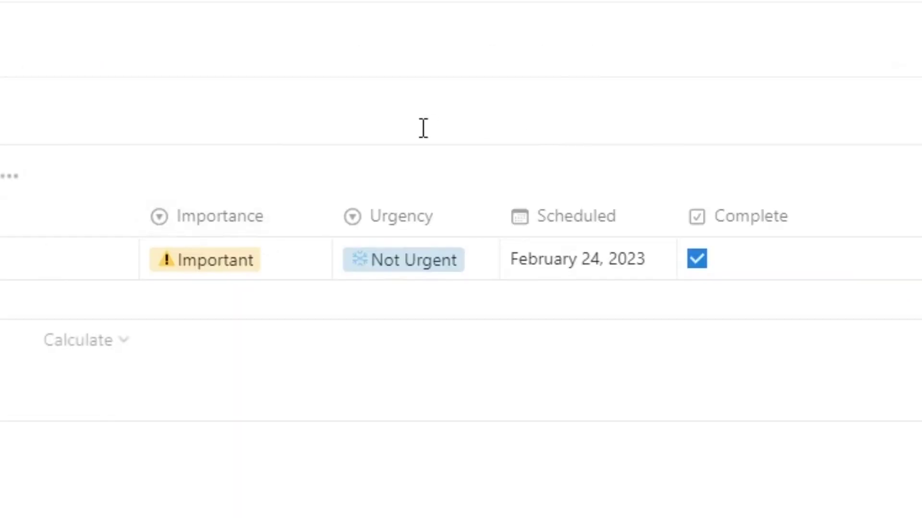
{"action": "scroll", "coordinate": [422, 128], "scroll_direction": "down", "scroll_amount": 5}
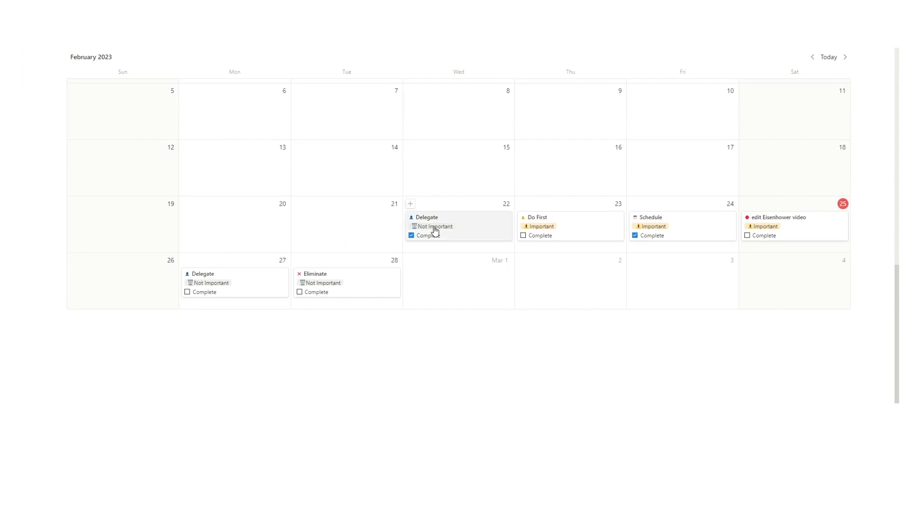
{"action": "scroll", "coordinate": [435, 231], "scroll_direction": "up", "scroll_amount": 1}
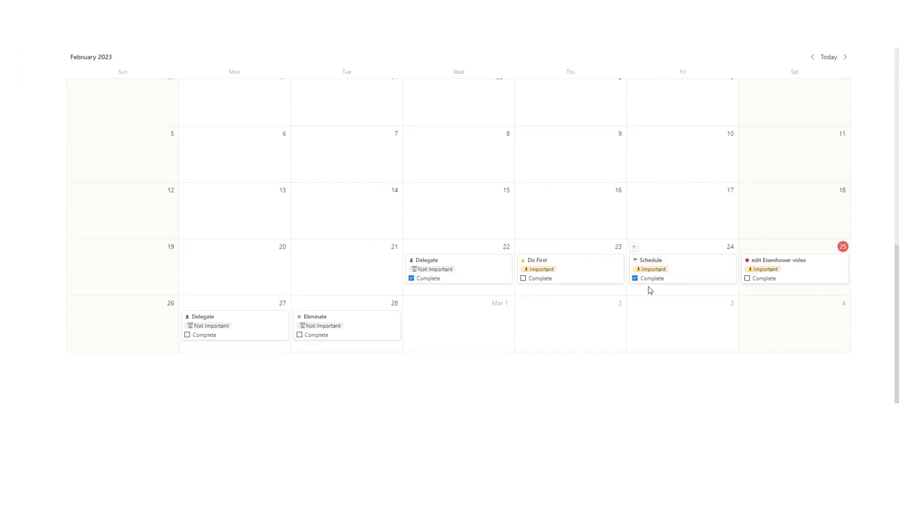
{"action": "scroll", "coordinate": [540, 250], "scroll_direction": "up", "scroll_amount": 2}
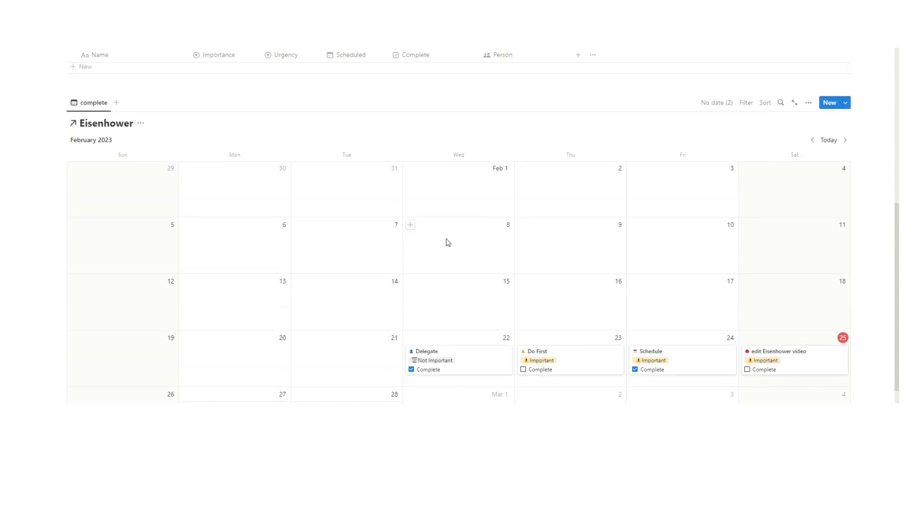
{"action": "scroll", "coordinate": [453, 242], "scroll_direction": "up", "scroll_amount": 4}
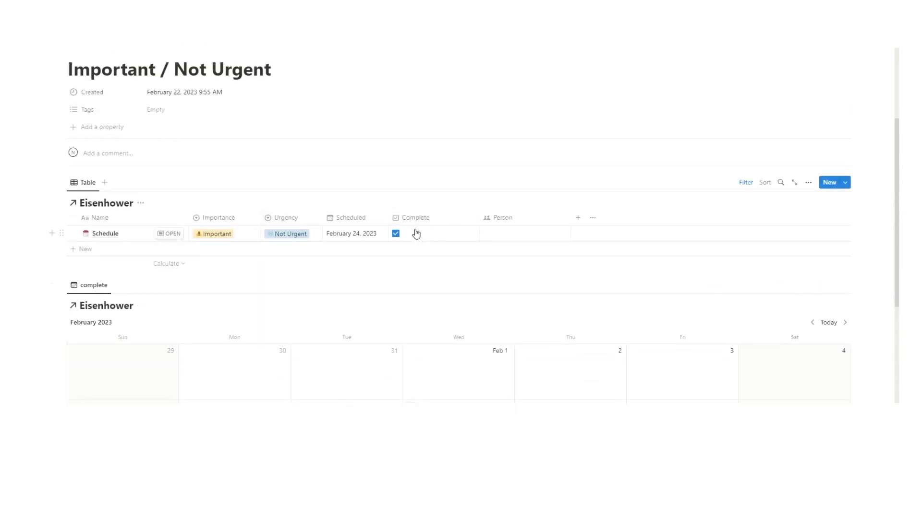
{"action": "scroll", "coordinate": [407, 218], "scroll_direction": "down", "scroll_amount": 6}
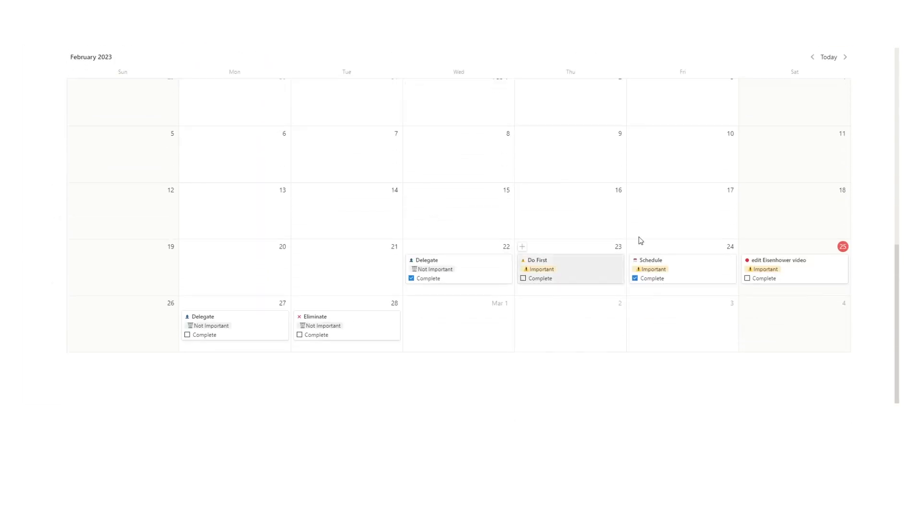
{"action": "scroll", "coordinate": [407, 212], "scroll_direction": "up", "scroll_amount": 6}
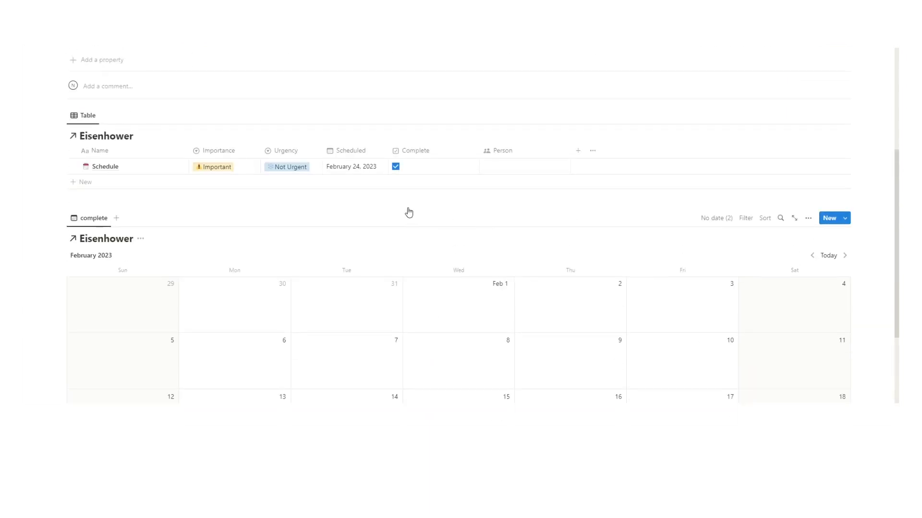
- Add a new task to the Important / Not Urgent table and scroll through the February calendar
{"action": "left_click", "coordinate": [838, 187]}
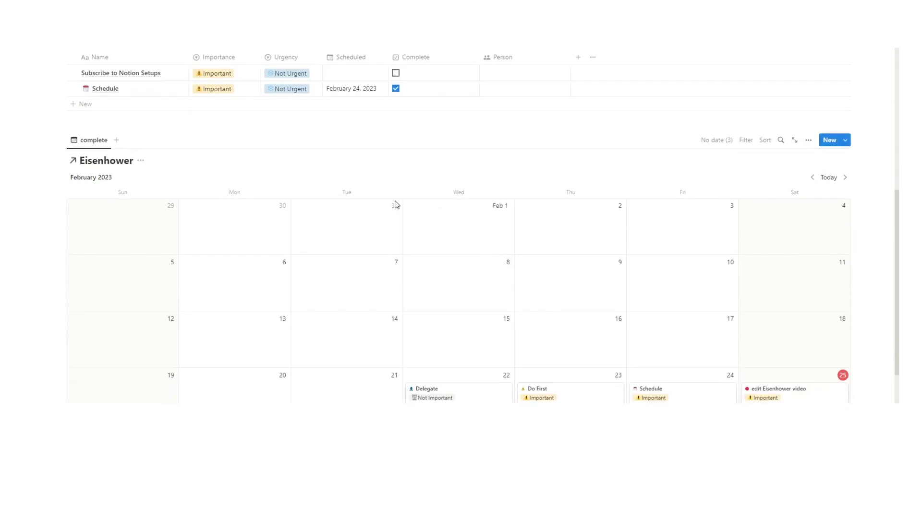
{"action": "scroll", "coordinate": [478, 215], "scroll_direction": "down", "scroll_amount": 3}
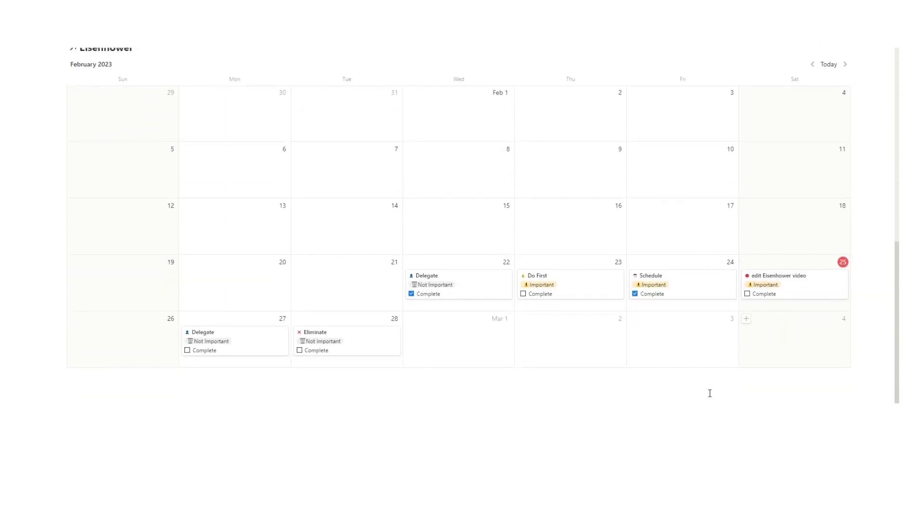
{"action": "scroll", "coordinate": [461, 278], "scroll_direction": "up", "scroll_amount": 1}
{"action": "scroll", "coordinate": [436, 333], "scroll_direction": "down", "scroll_amount": 1}
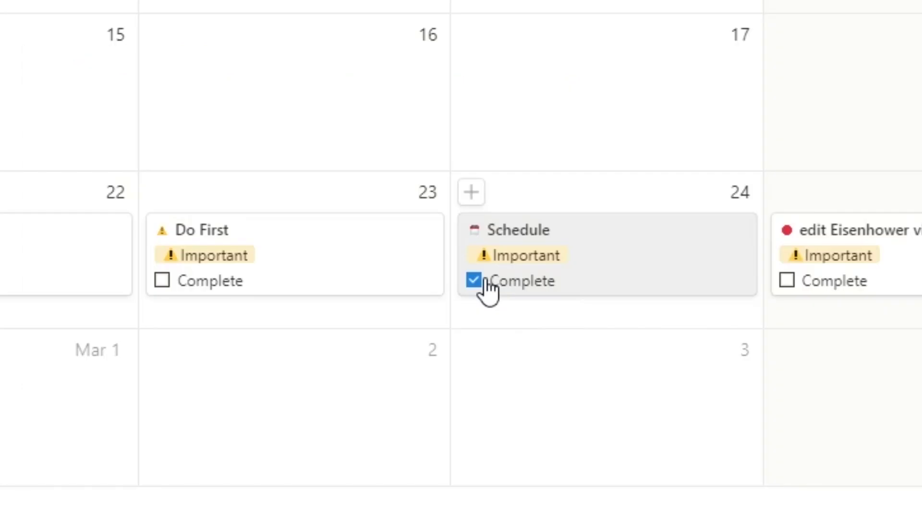
{"action": "scroll", "coordinate": [487, 288], "scroll_direction": "up", "scroll_amount": 3}
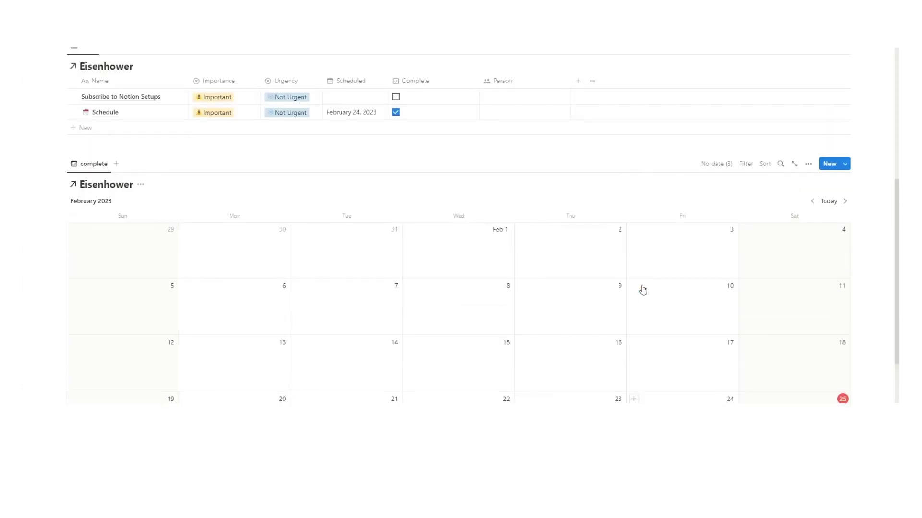
{"action": "scroll", "coordinate": [643, 289], "scroll_direction": "down", "scroll_amount": 3}
{"action": "scroll", "coordinate": [648, 299], "scroll_direction": "up", "scroll_amount": 1}
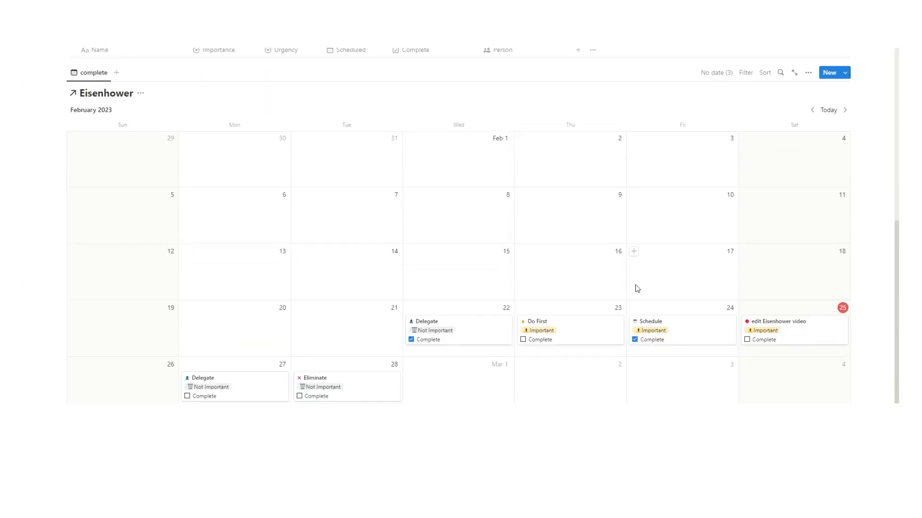
{"action": "scroll", "coordinate": [701, 250], "scroll_direction": "up", "scroll_amount": 1}
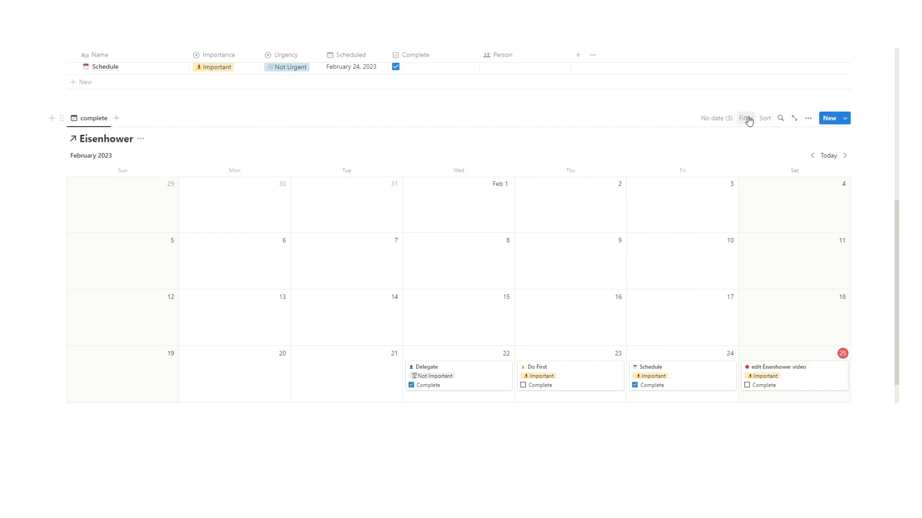
- Add an advanced calendar filter: Complete is unchecked
{"action": "left_click", "coordinate": [747, 120]}
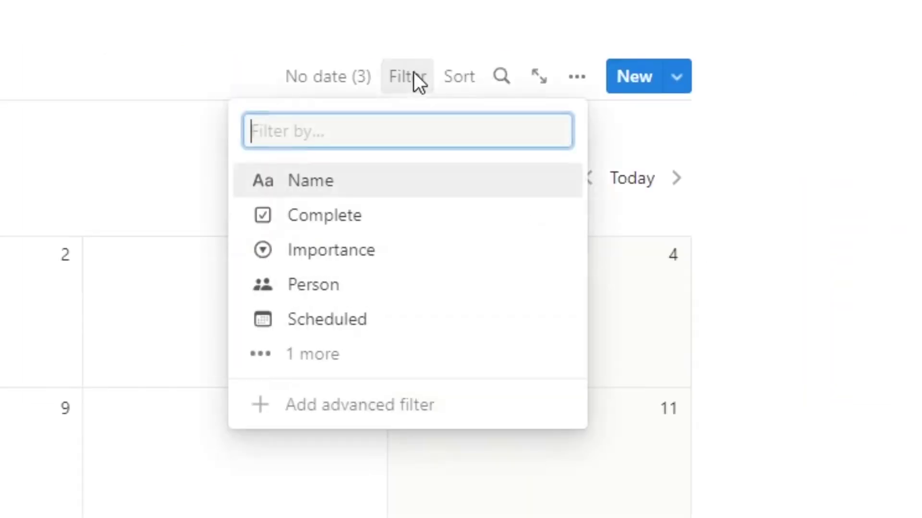
{"action": "left_click", "coordinate": [353, 405]}
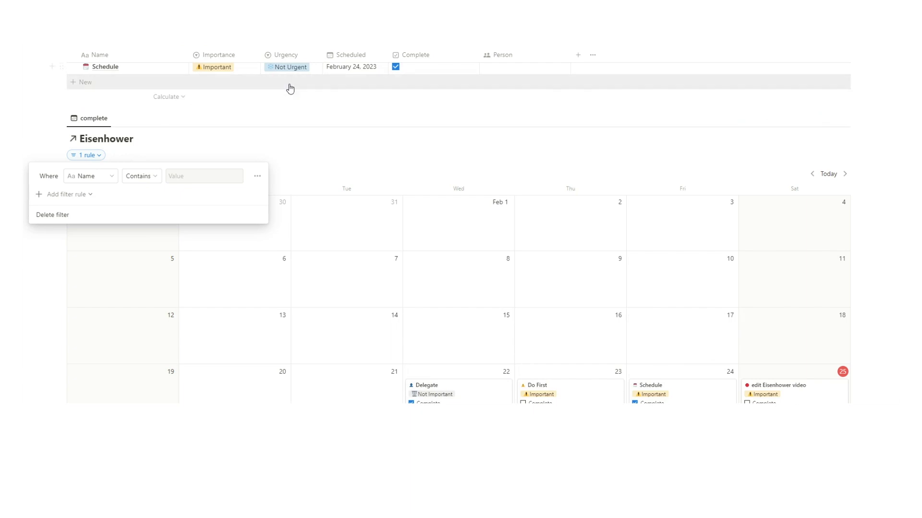
{"action": "left_click", "coordinate": [103, 174]}
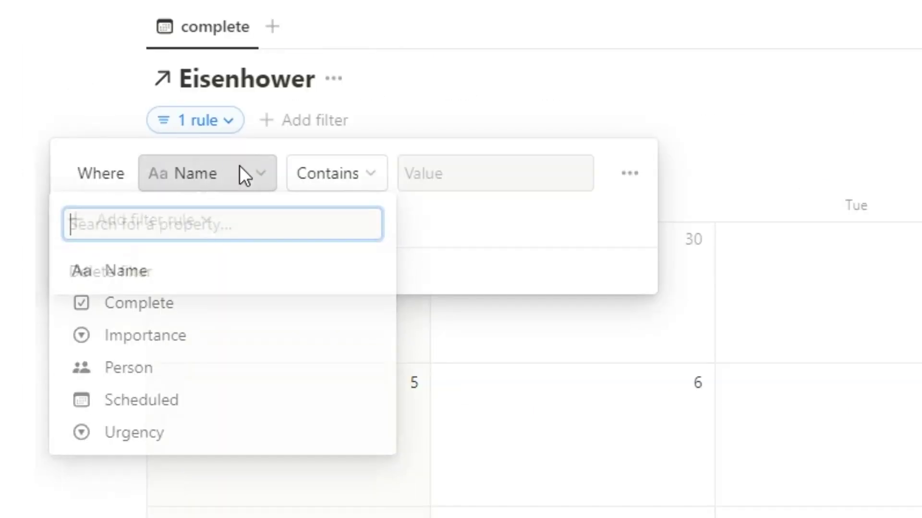
{"action": "left_click", "coordinate": [166, 302]}
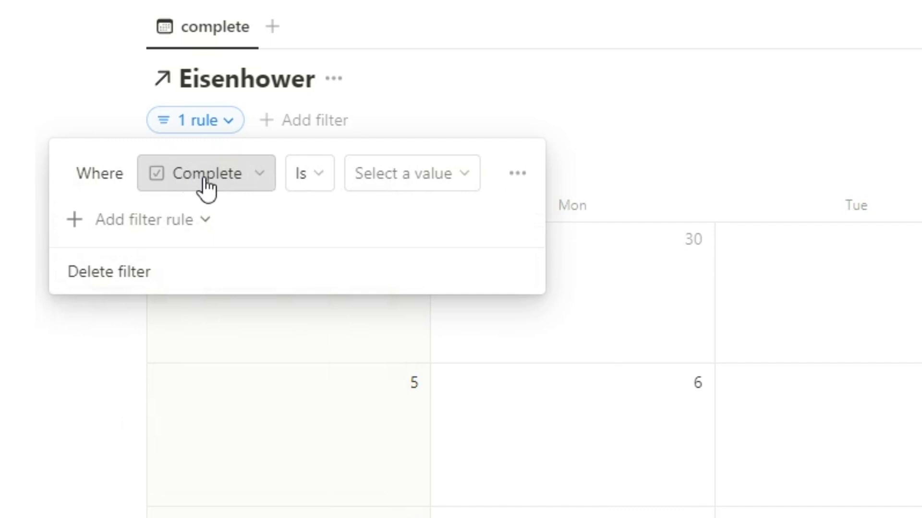
{"action": "left_click", "coordinate": [378, 174]}
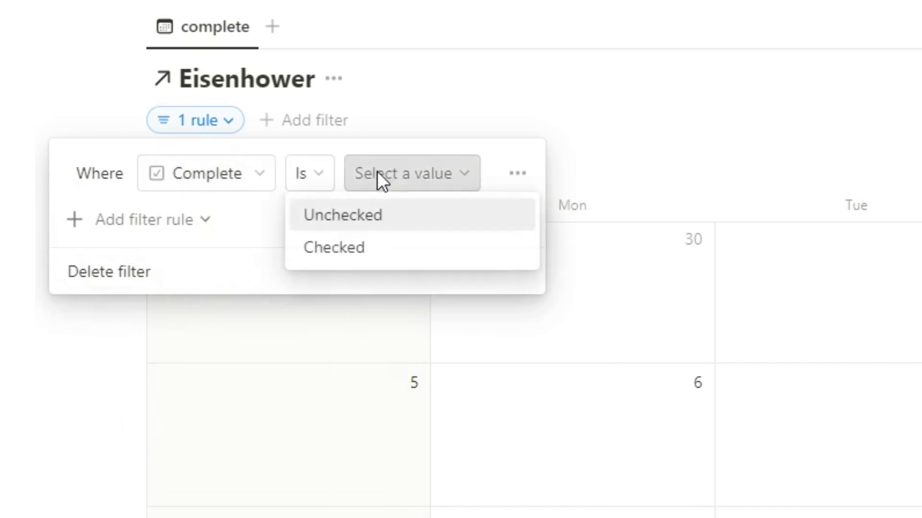
{"action": "left_click", "coordinate": [400, 219]}
{"action": "key", "text": "Escape"}
{"action": "scroll", "coordinate": [507, 264], "scroll_direction": "down", "scroll_amount": 2}
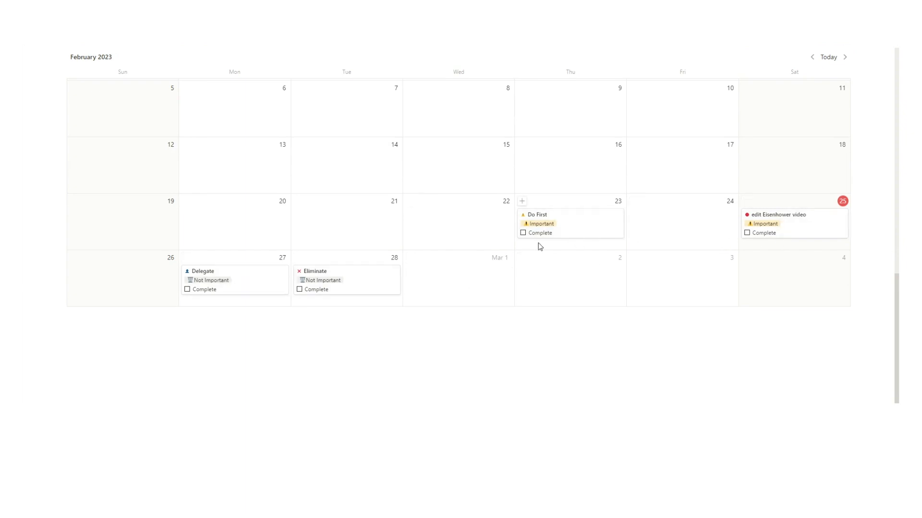
- Tick Complete on the Do First card so it drops off the 23rd
{"action": "left_click", "coordinate": [523, 233]}
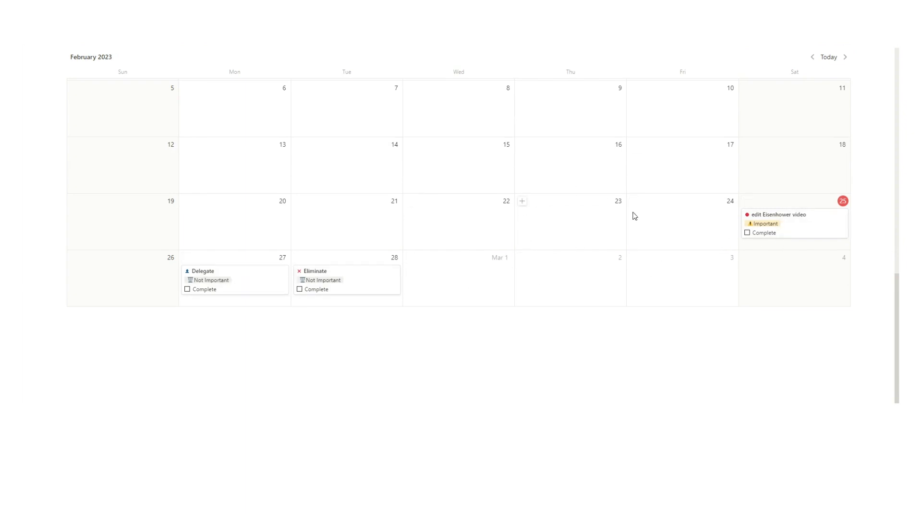
{"action": "scroll", "coordinate": [479, 282], "scroll_direction": "up", "scroll_amount": 3}
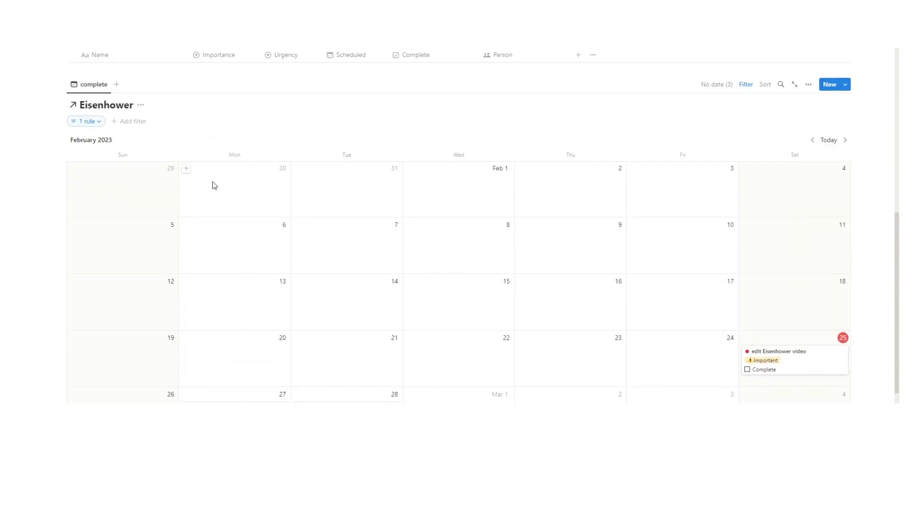
{"action": "scroll", "coordinate": [444, 325], "scroll_direction": "down", "scroll_amount": 2}
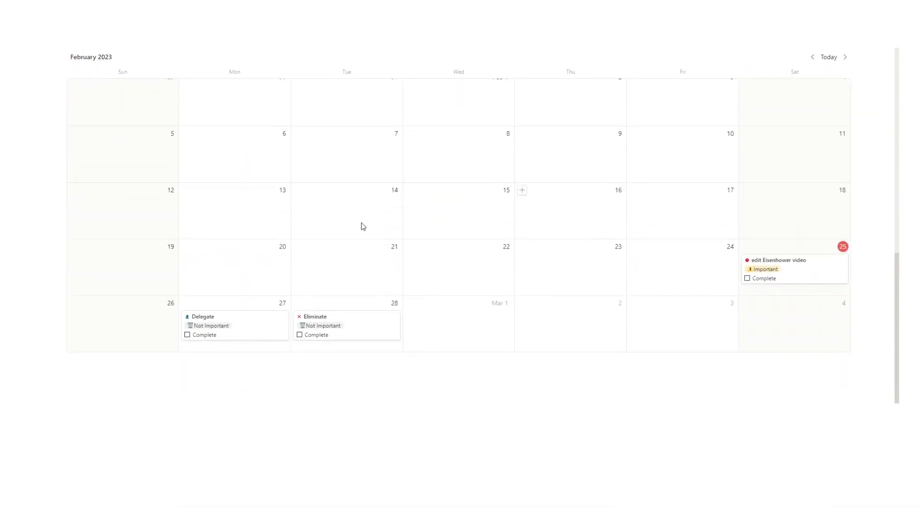
{"action": "scroll", "coordinate": [363, 227], "scroll_direction": "up", "scroll_amount": 2}
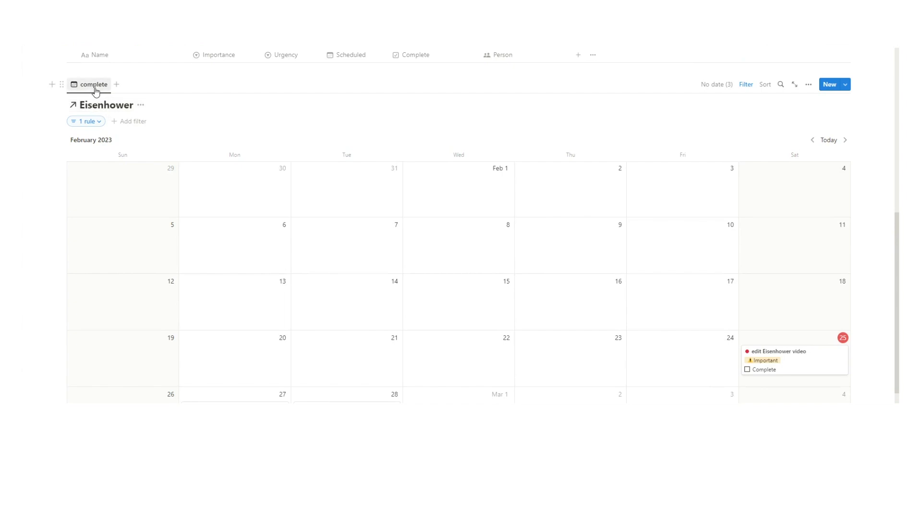
- Duplicate the 'complete' calendar view and name the copy 'all tasks'
{"action": "left_click", "coordinate": [93, 85]}
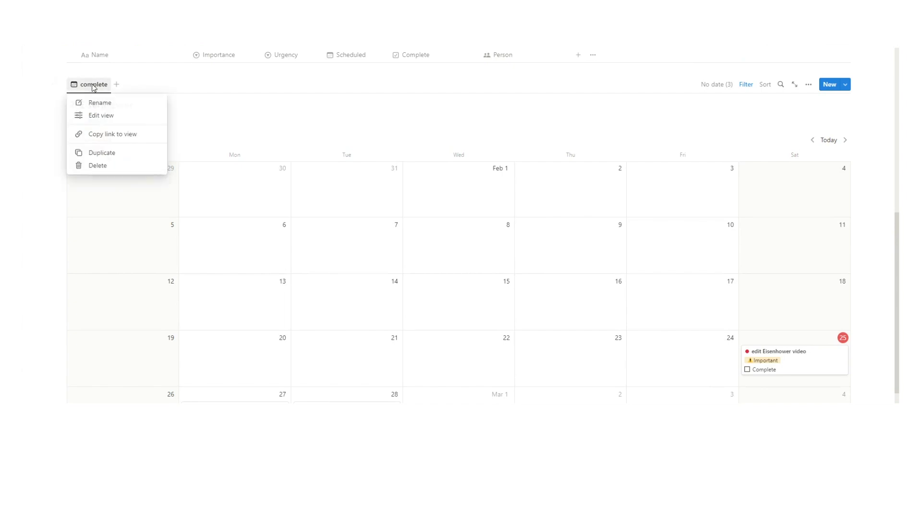
{"action": "left_click", "coordinate": [101, 154]}
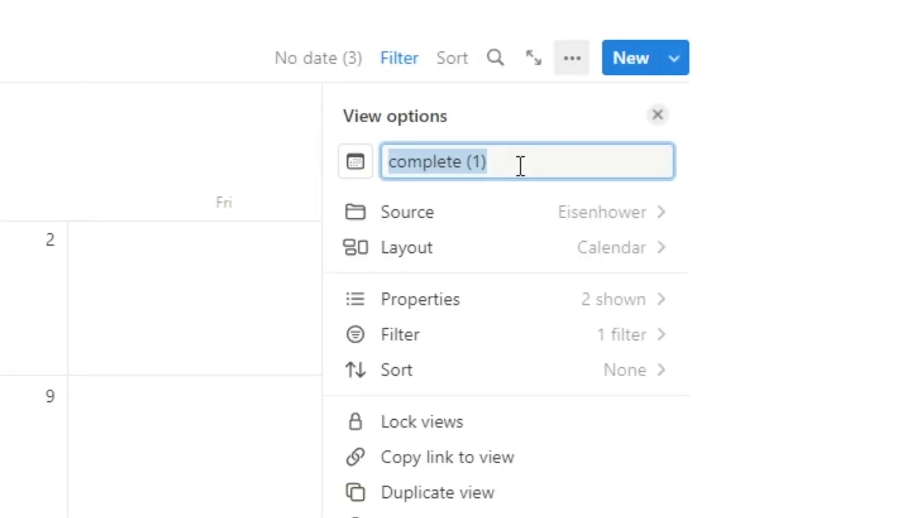
{"action": "type", "text": "s"}
{"action": "key", "text": "BackSpace"}
{"action": "type", "text": "si"}
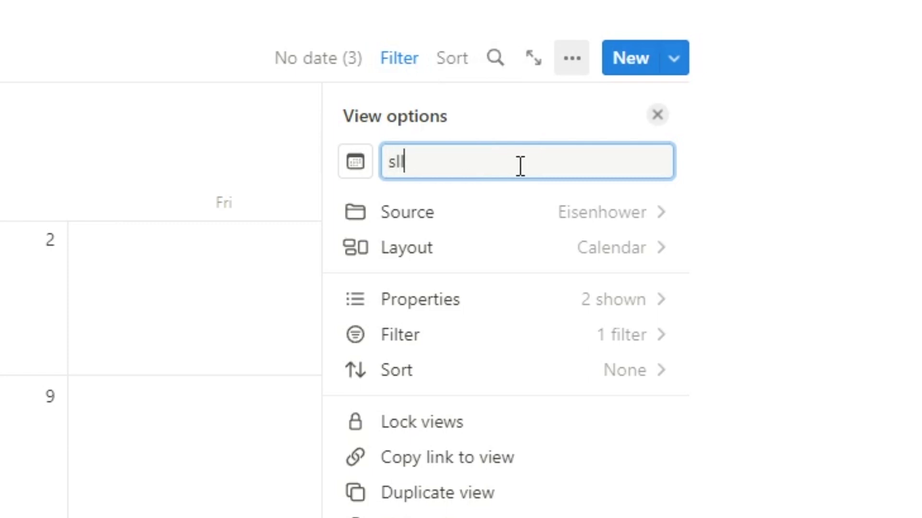
{"action": "key", "text": "BackSpace"}
{"action": "key", "text": "BackSpace"}
{"action": "type", "text": "all tasks"}
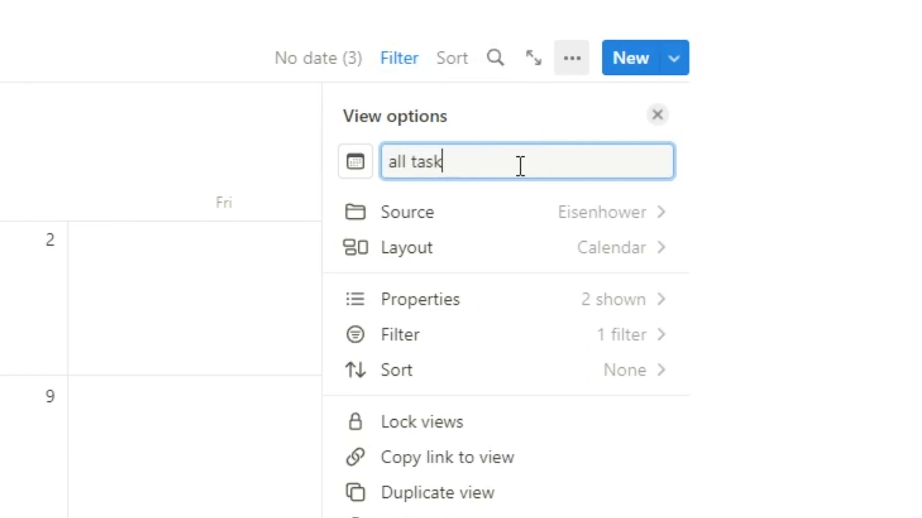
{"action": "key", "text": "Return"}
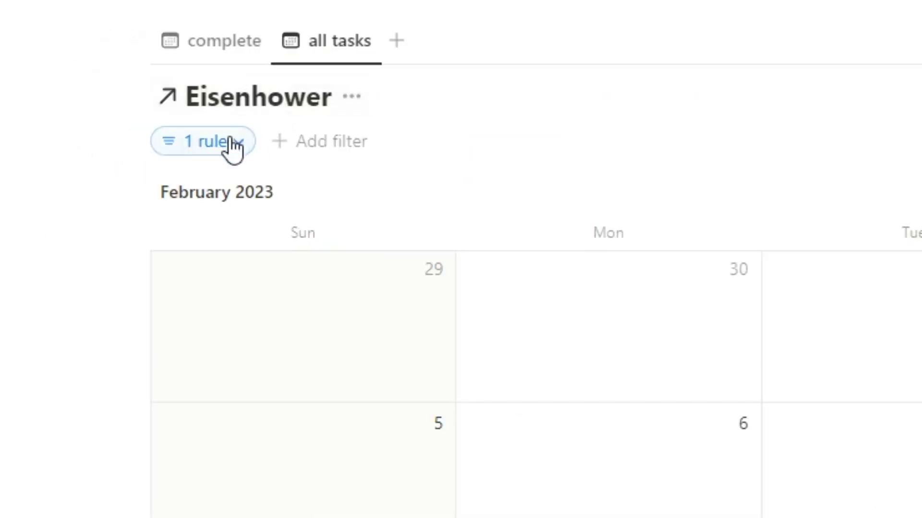
- Delete the filter rule from 'all tasks', then compare it with the 'complete' view
{"action": "left_click", "coordinate": [232, 144]}
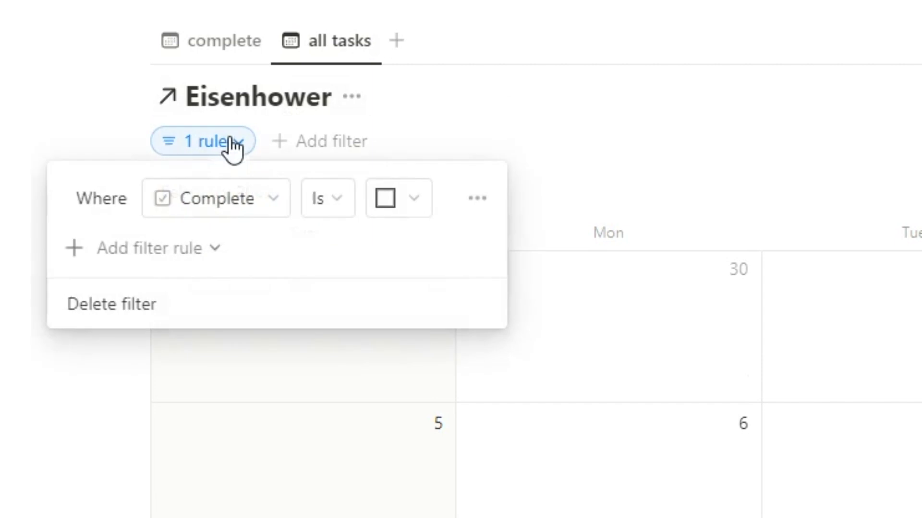
{"action": "left_click", "coordinate": [148, 303]}
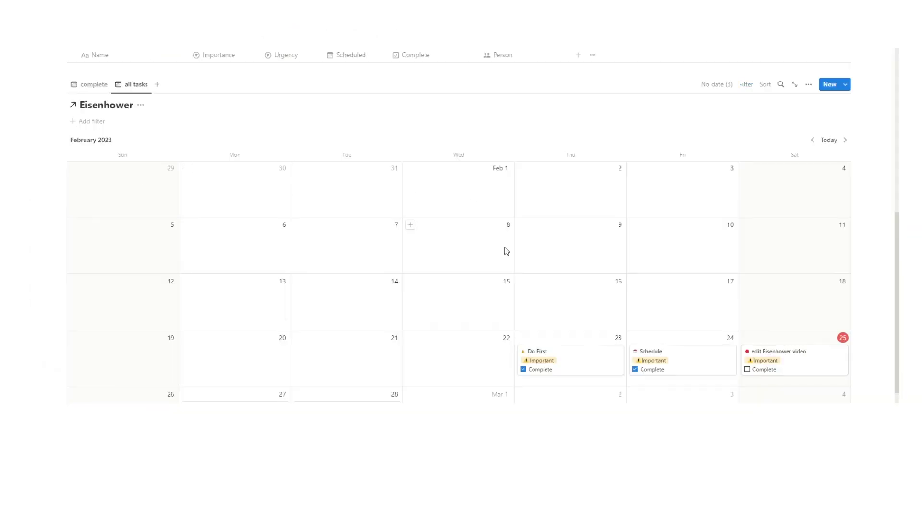
{"action": "scroll", "coordinate": [185, 221], "scroll_direction": "down", "scroll_amount": 1}
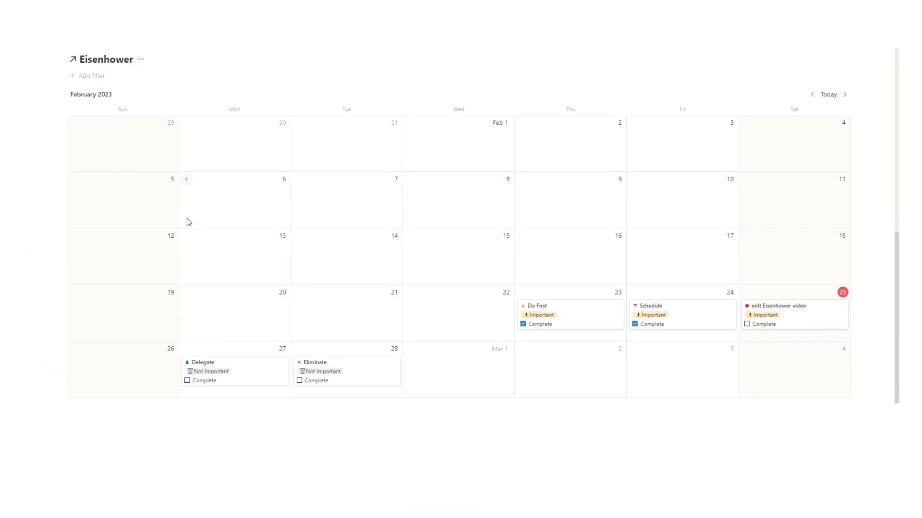
{"action": "scroll", "coordinate": [407, 221], "scroll_direction": "up", "scroll_amount": 1}
{"action": "left_click", "coordinate": [98, 85]}
{"action": "left_click", "coordinate": [119, 84]}
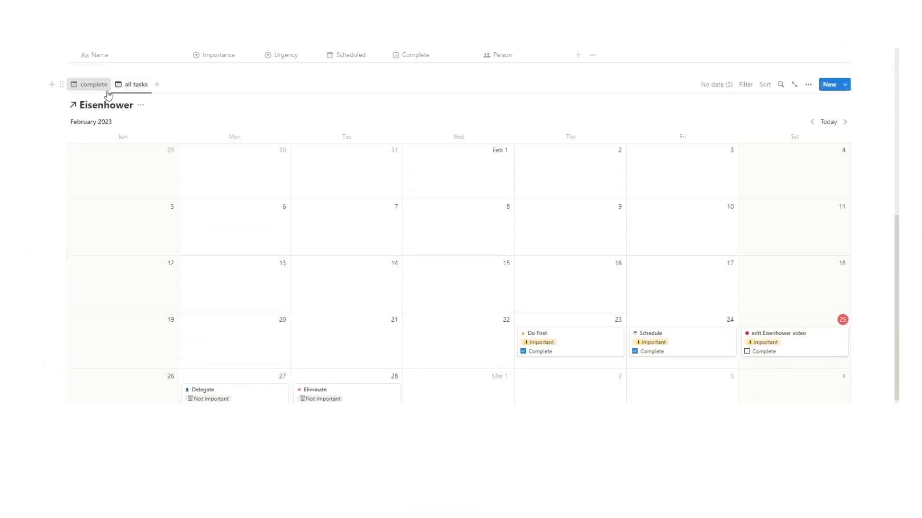
{"action": "scroll", "coordinate": [436, 220], "scroll_direction": "up", "scroll_amount": 5}
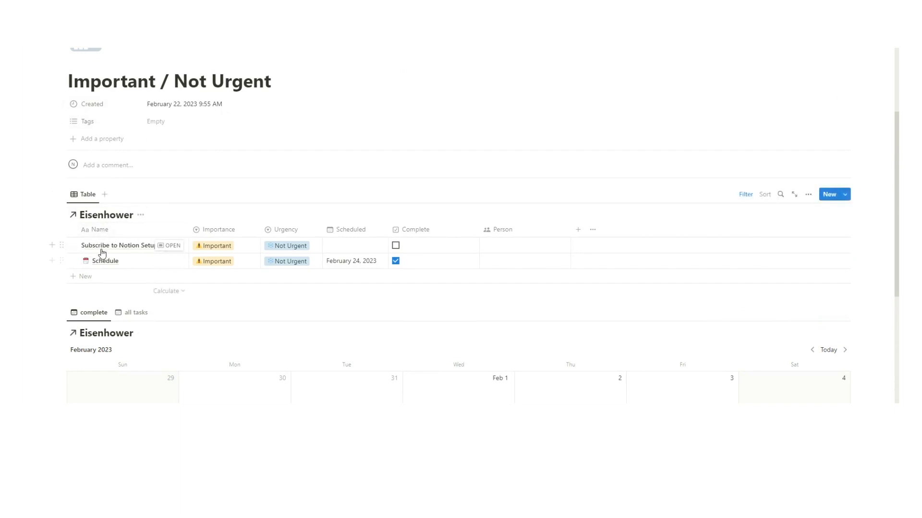
- Drag 'Subscribe to Notion Setups' from the table onto the March 1, 2023 calendar cell
{"action": "left_click_drag", "start_coordinate": [91, 251], "coordinate": [453, 315]}
{"action": "scroll", "coordinate": [91, 252], "scroll_direction": "down", "scroll_amount": 4}
{"action": "scroll", "coordinate": [209, 258], "scroll_direction": "down", "scroll_amount": 2}
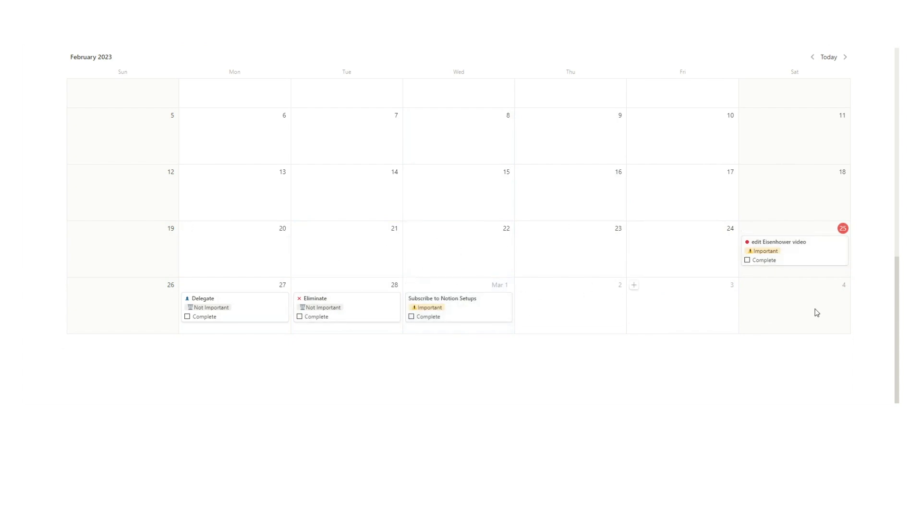
{"action": "scroll", "coordinate": [640, 277], "scroll_direction": "up", "scroll_amount": 3}
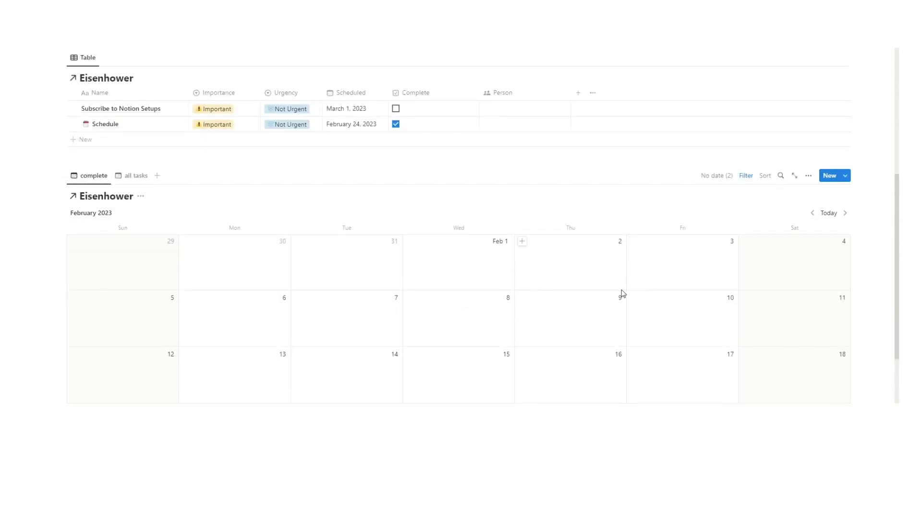
{"action": "scroll", "coordinate": [622, 294], "scroll_direction": "down", "scroll_amount": 4}
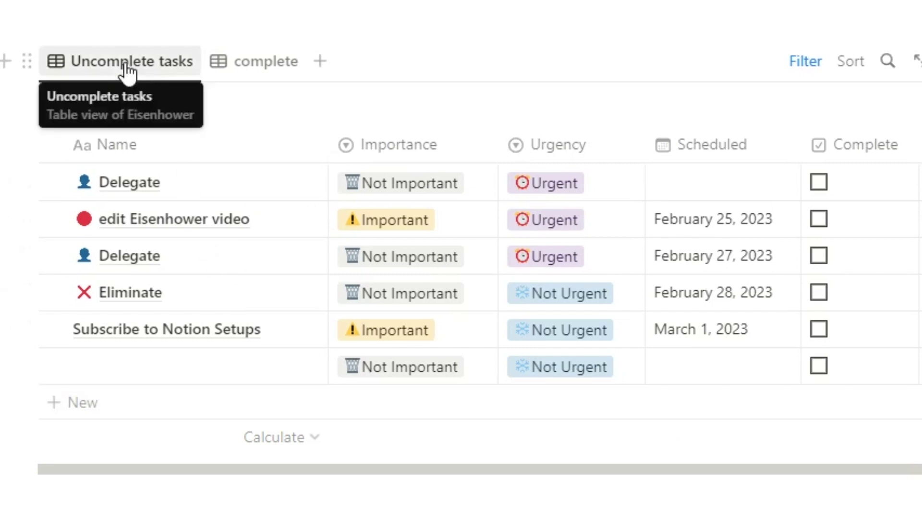
- View the complete table, then switch back to the Uncomplete tasks table
{"action": "left_click", "coordinate": [237, 69]}
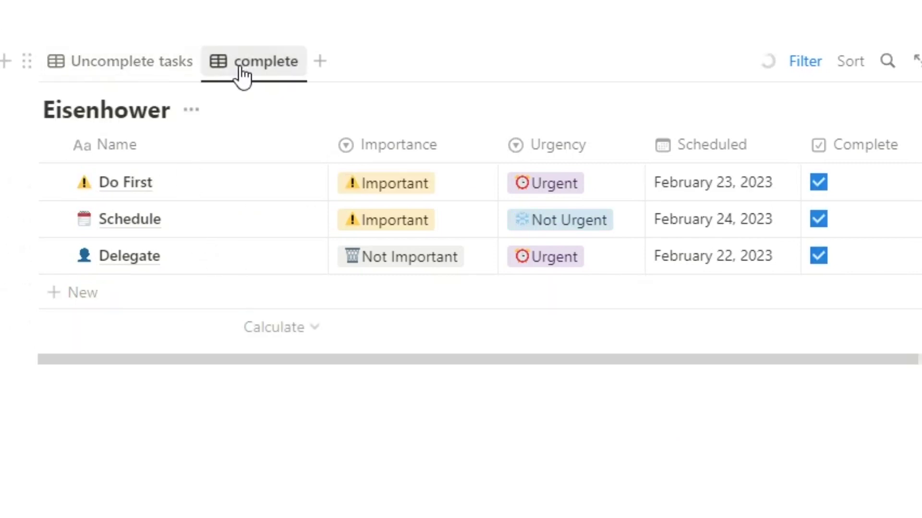
{"action": "left_click", "coordinate": [77, 62]}
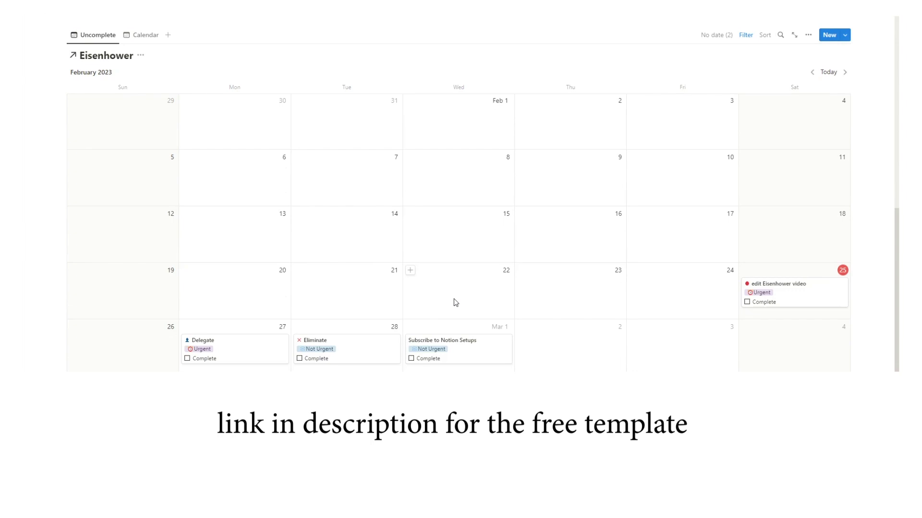
- Scroll back up to the top of the Eisenhower dashboard
{"action": "scroll", "coordinate": [454, 299], "scroll_direction": "up", "scroll_amount": 15}
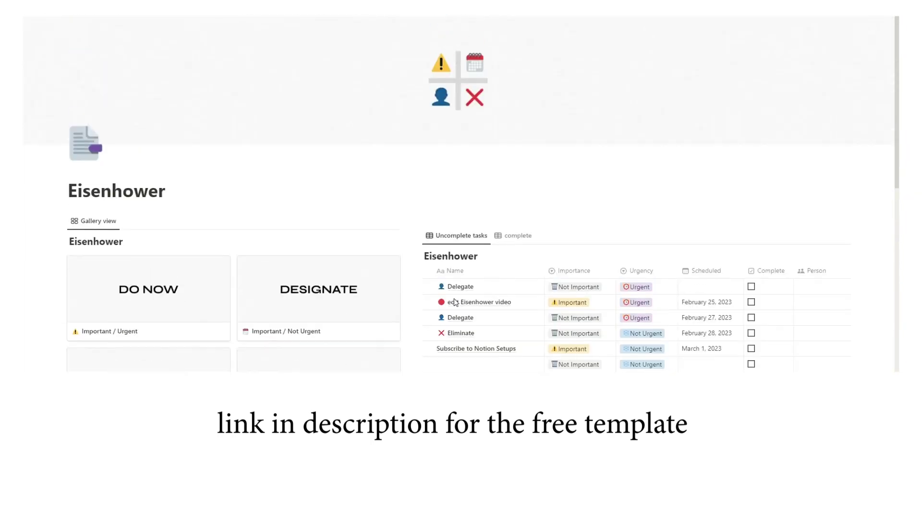